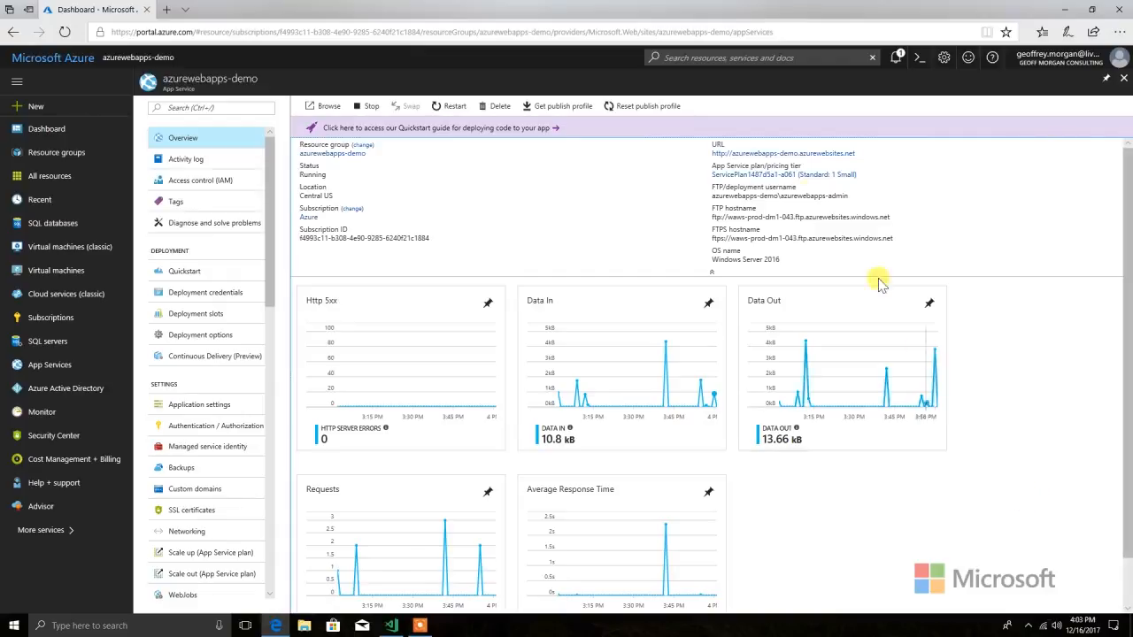
Step: View the azurewebapps-demo site's default page in the browser and return to the portal
click(724, 155)
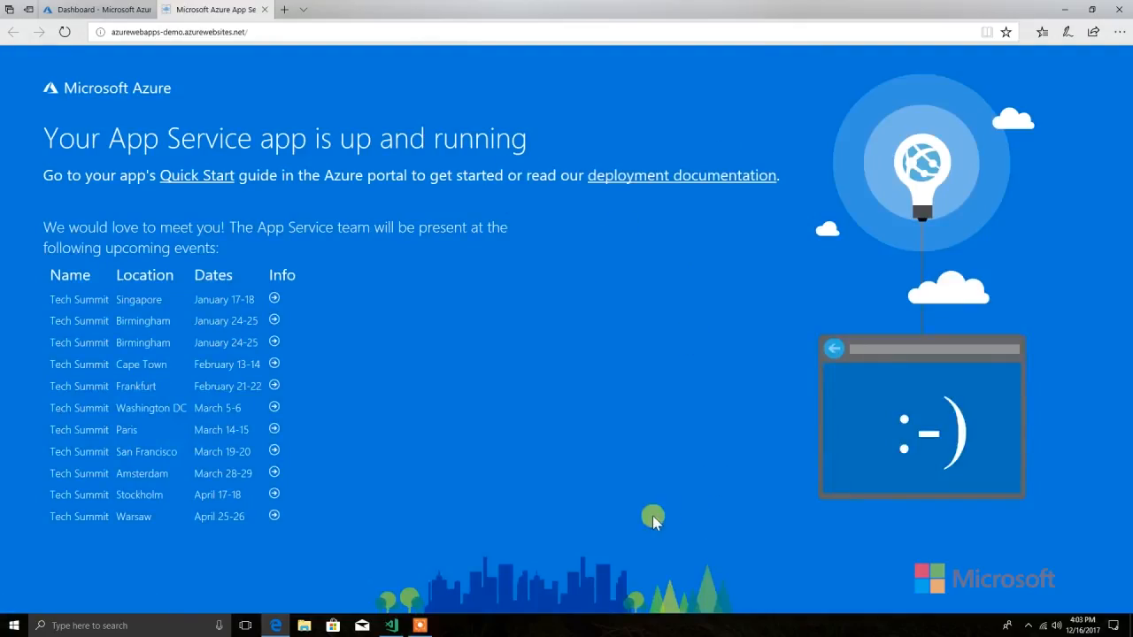
click(263, 11)
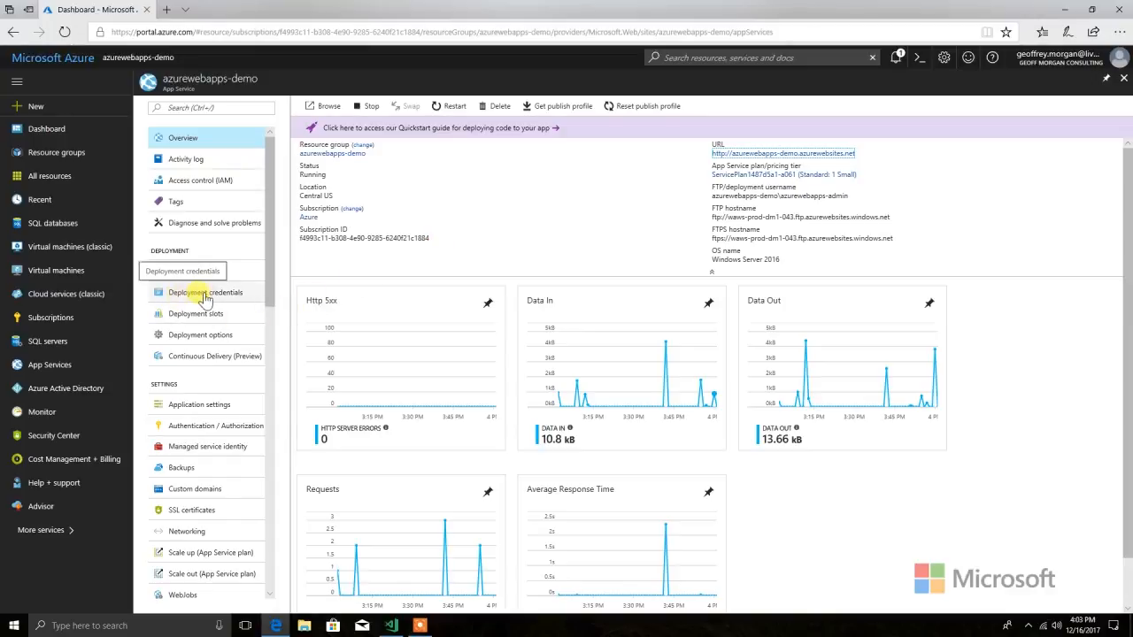
Step: Set and confirm a new password in the web app's deployment credentials, save them, and dismiss the notification
click(232, 293)
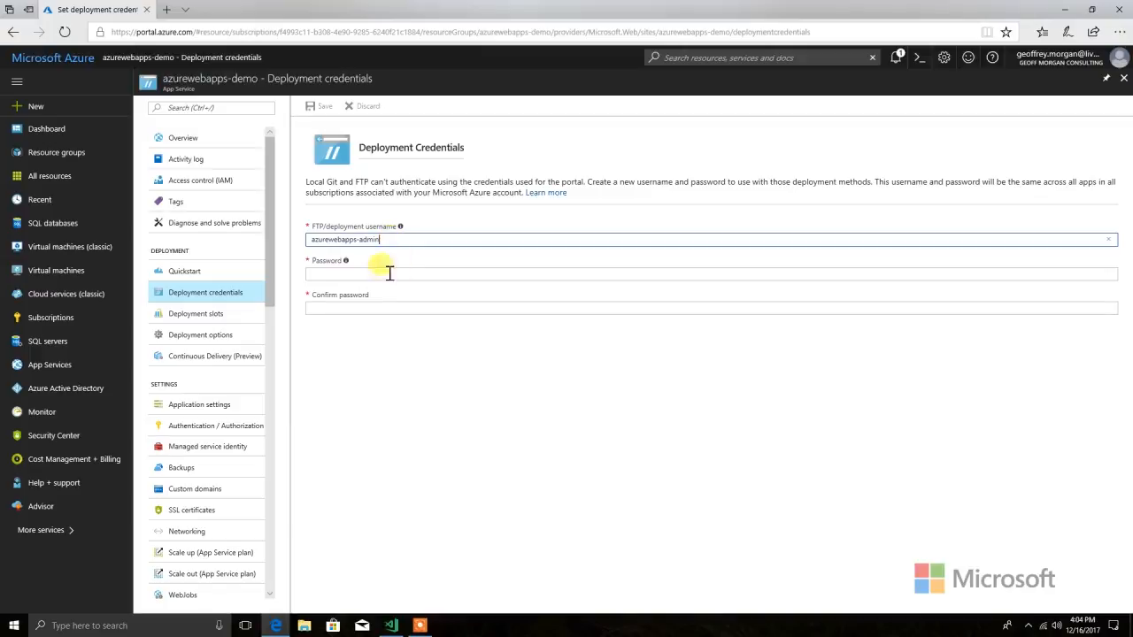
click(378, 272)
text(P)
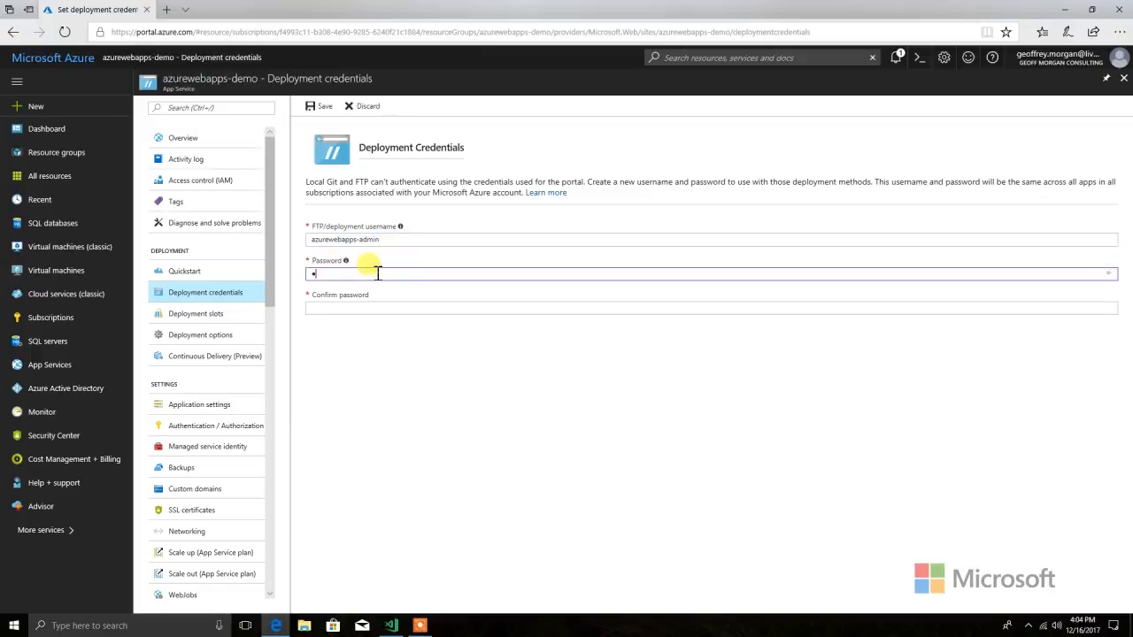
text(•••••••)
key(Tab)
text(•)
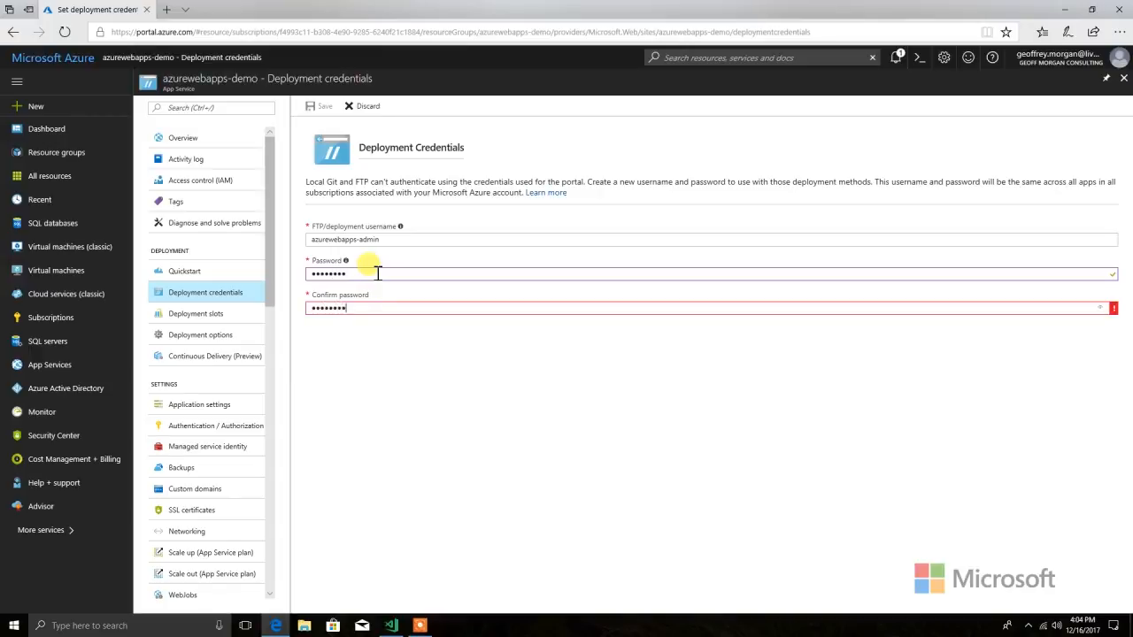
click(324, 107)
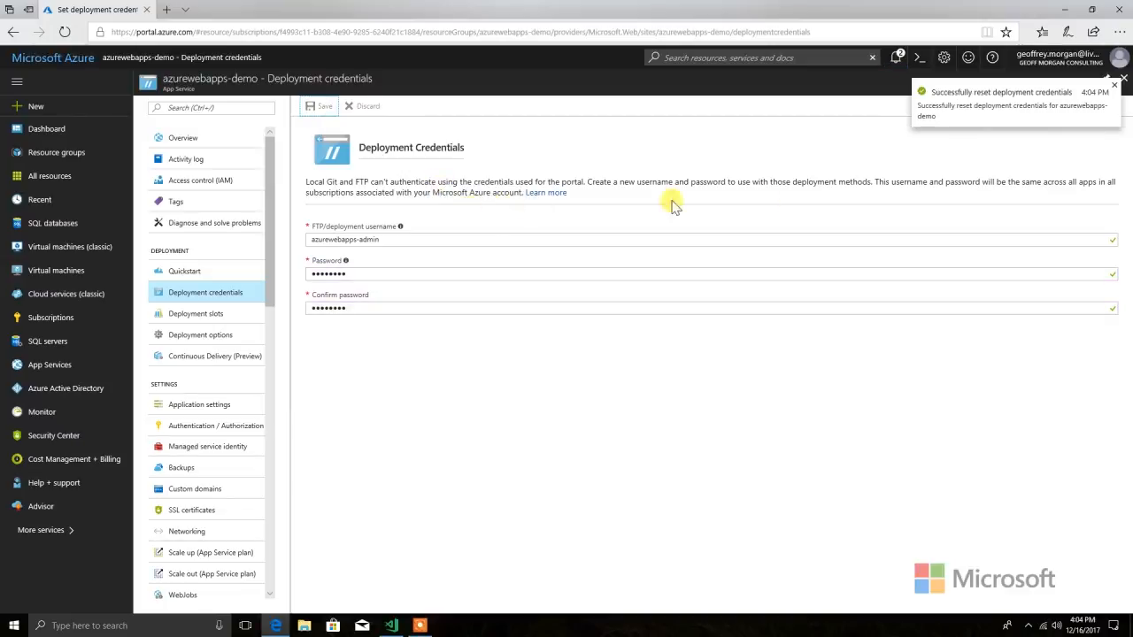
click(1119, 83)
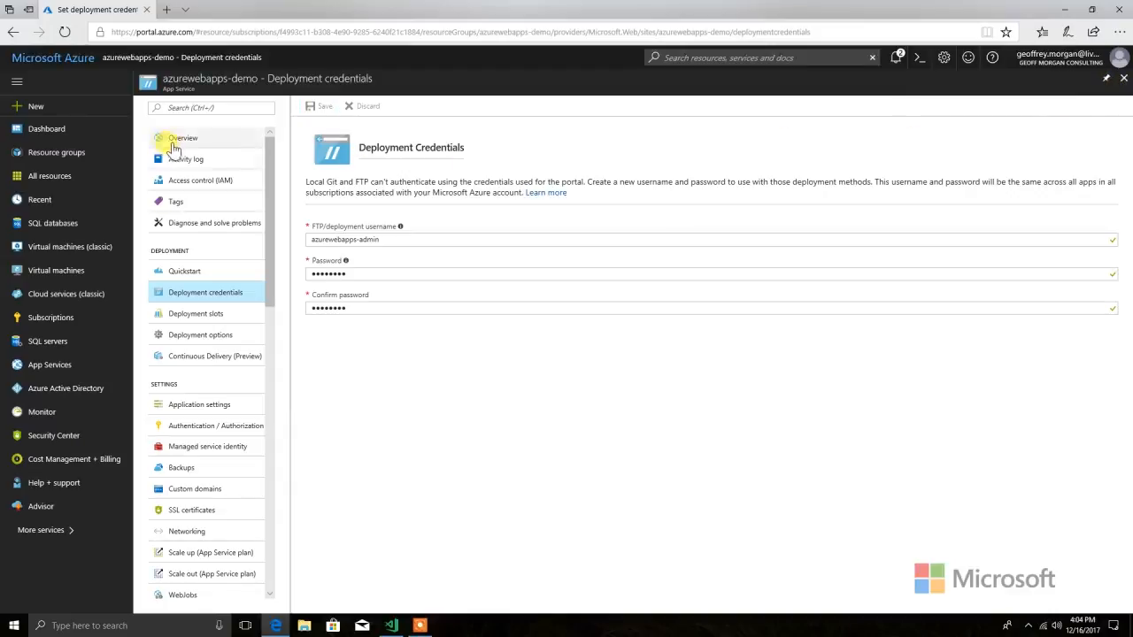
Step: Copy the FTPS hostname from the web app's overview and open that address in File Explorer
click(179, 142)
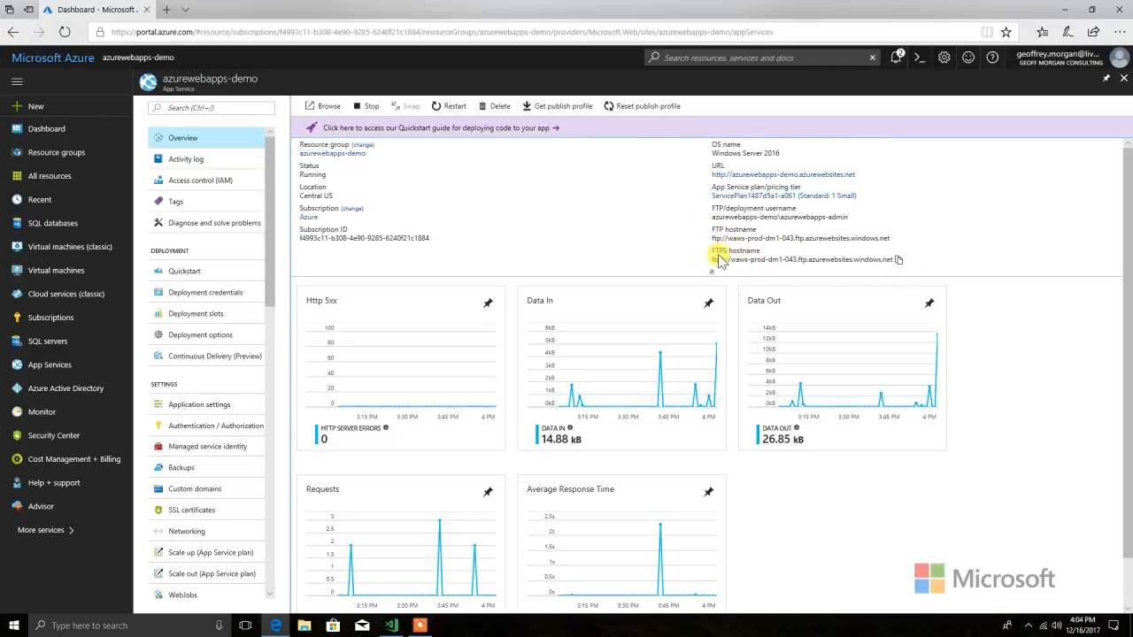
scroll(720, 259, down, 1)
click(899, 209)
click(303, 625)
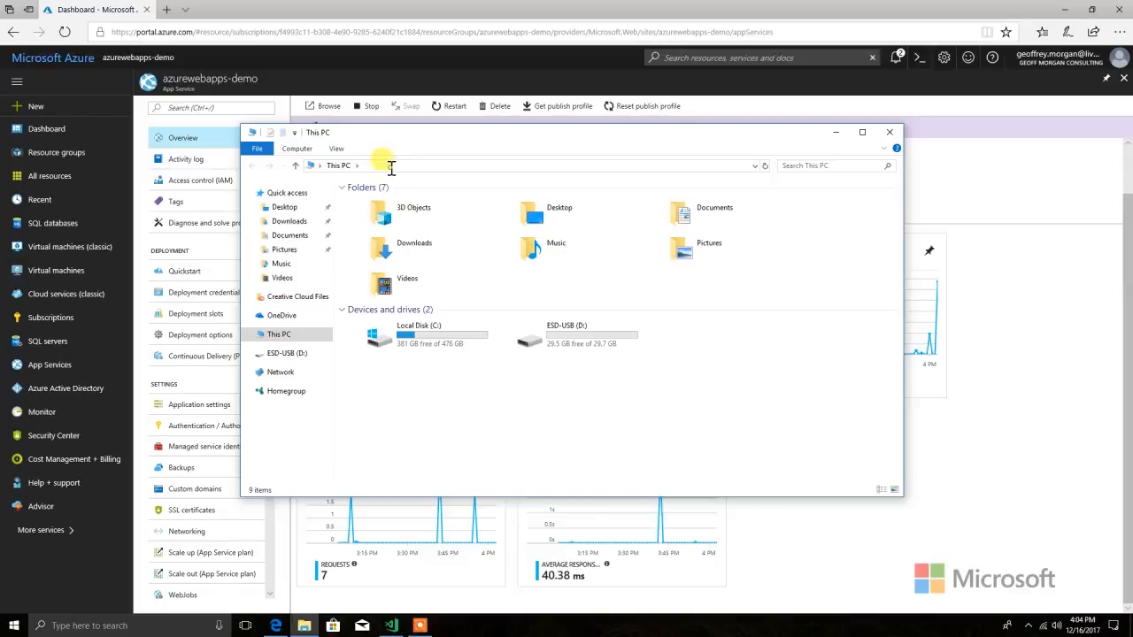
click(392, 168)
key(ctrl+v)
key(Return)
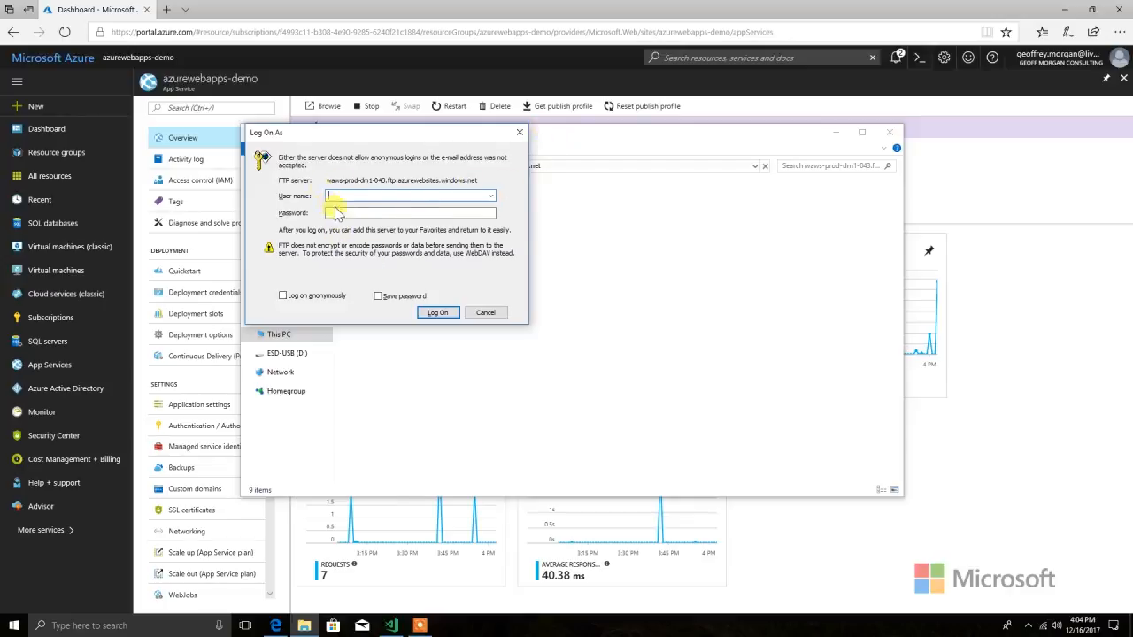
Step: Log on to the FTP server with the copied deployment username and the account password, choosing to save the password
click(992, 306)
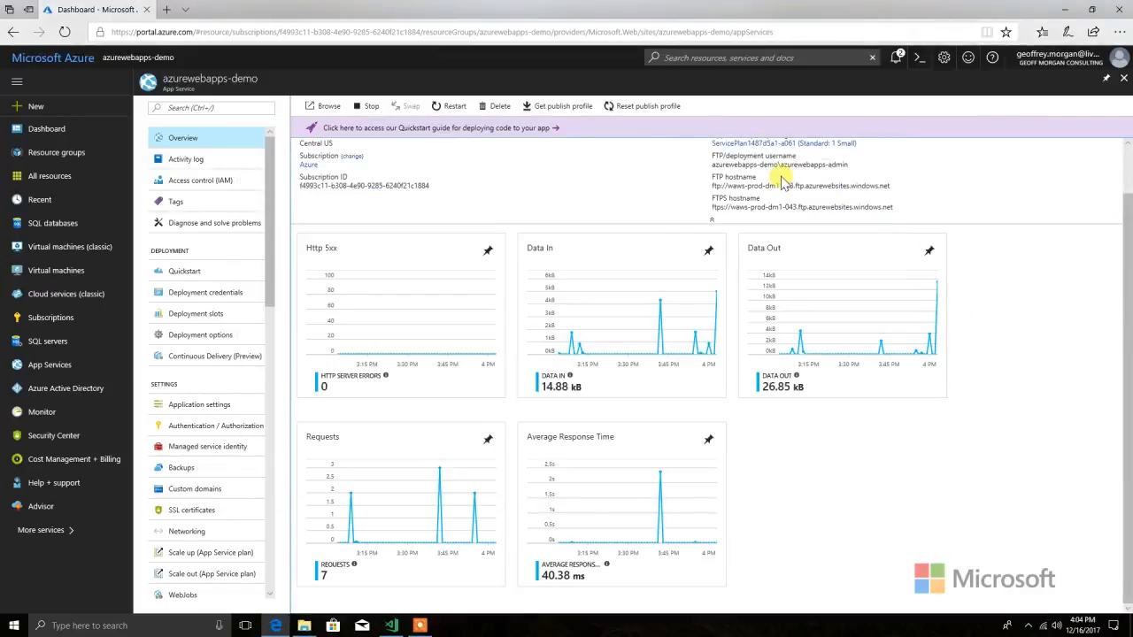
click(856, 168)
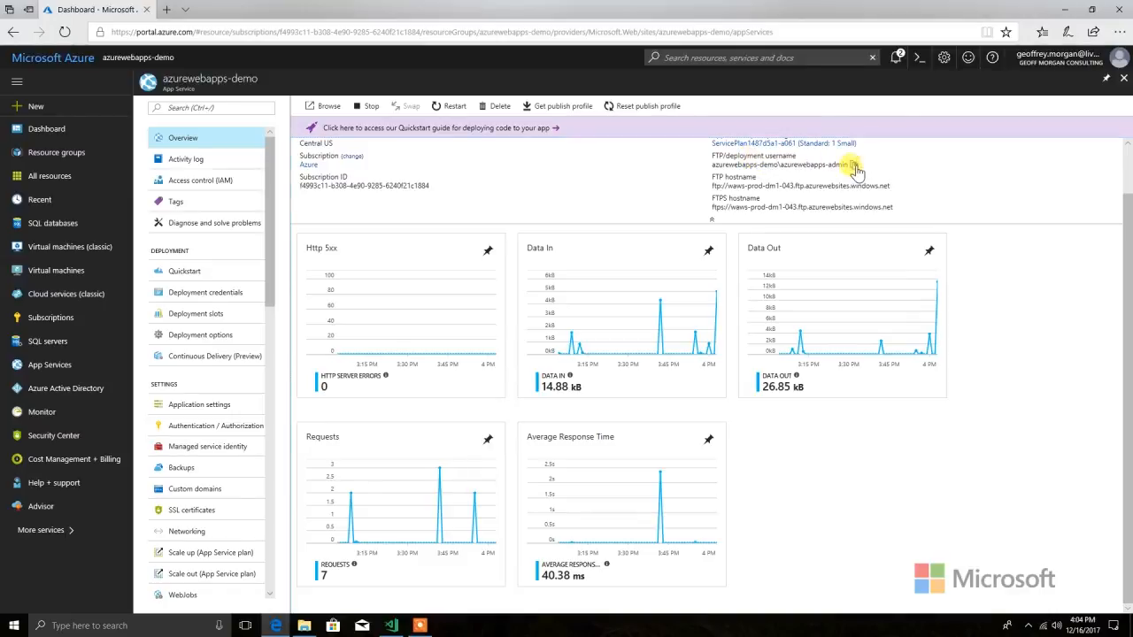
key(alt+Tab)
key(ctrl+v)
click(367, 215)
text(••••••)
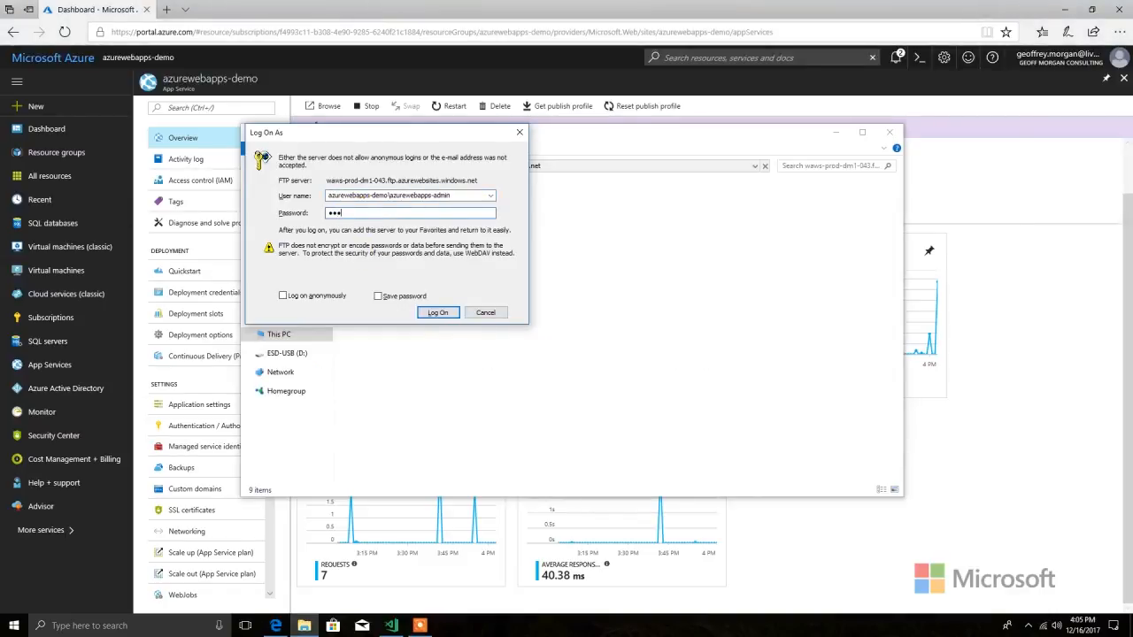
click(378, 296)
click(439, 315)
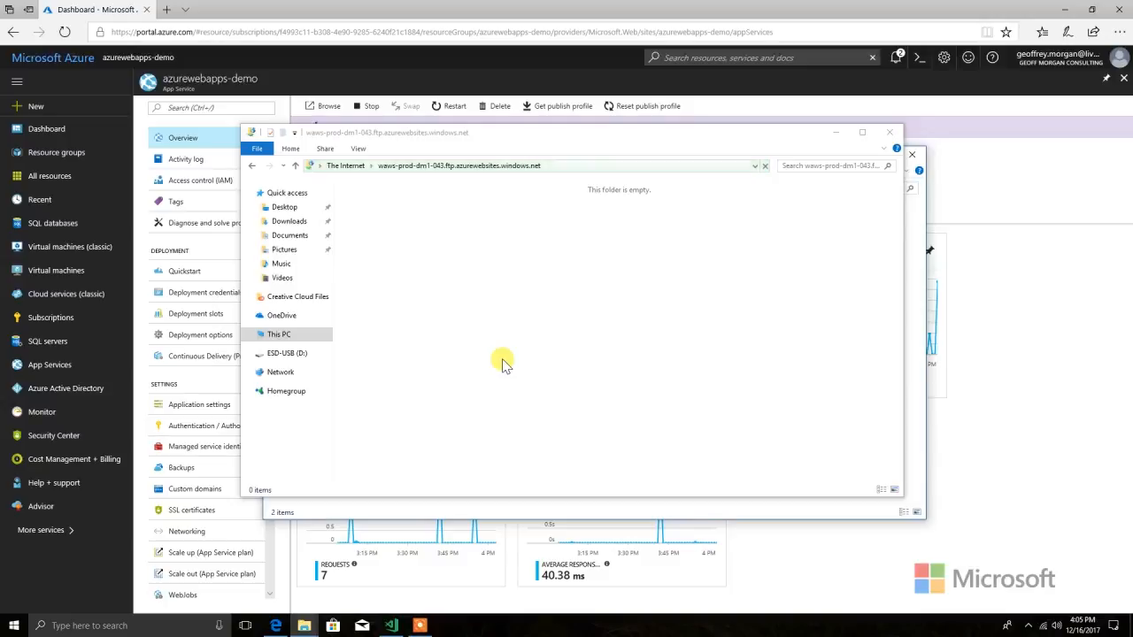
Step: Open the wwwroot folder inside the site folder on the FTP server
right_click(493, 251)
click(516, 298)
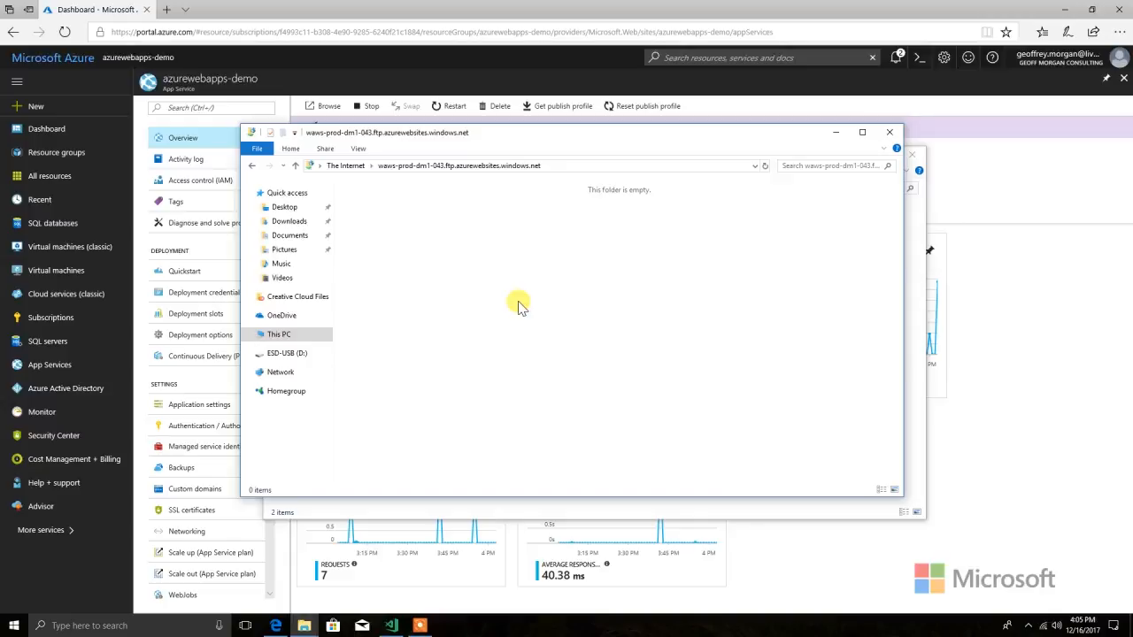
right_click(519, 306)
click(544, 350)
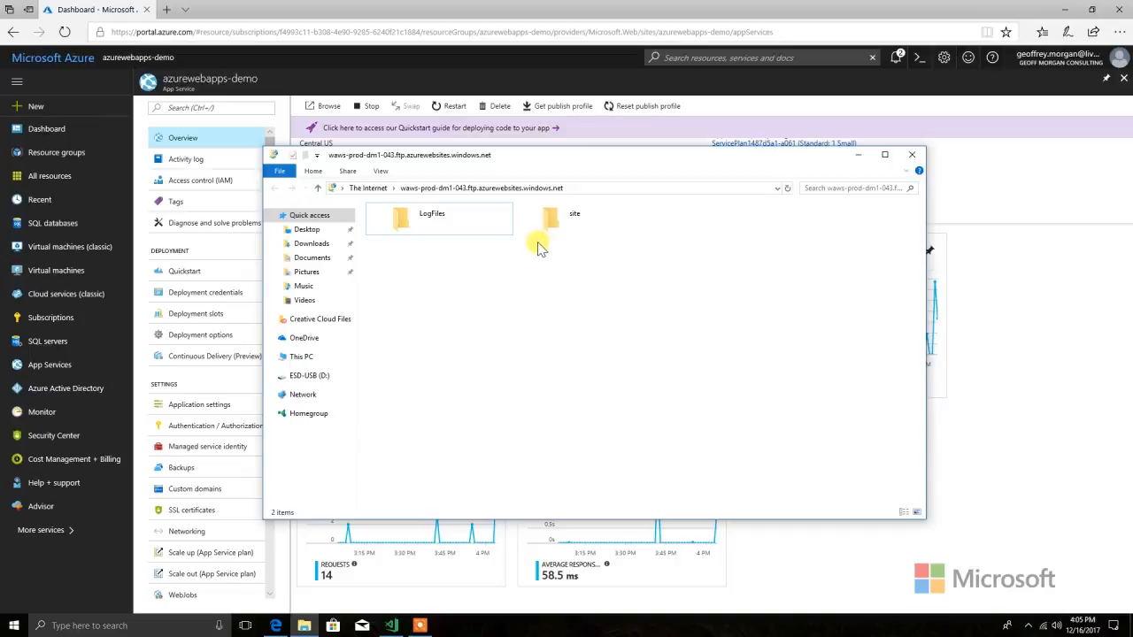
double_click(591, 221)
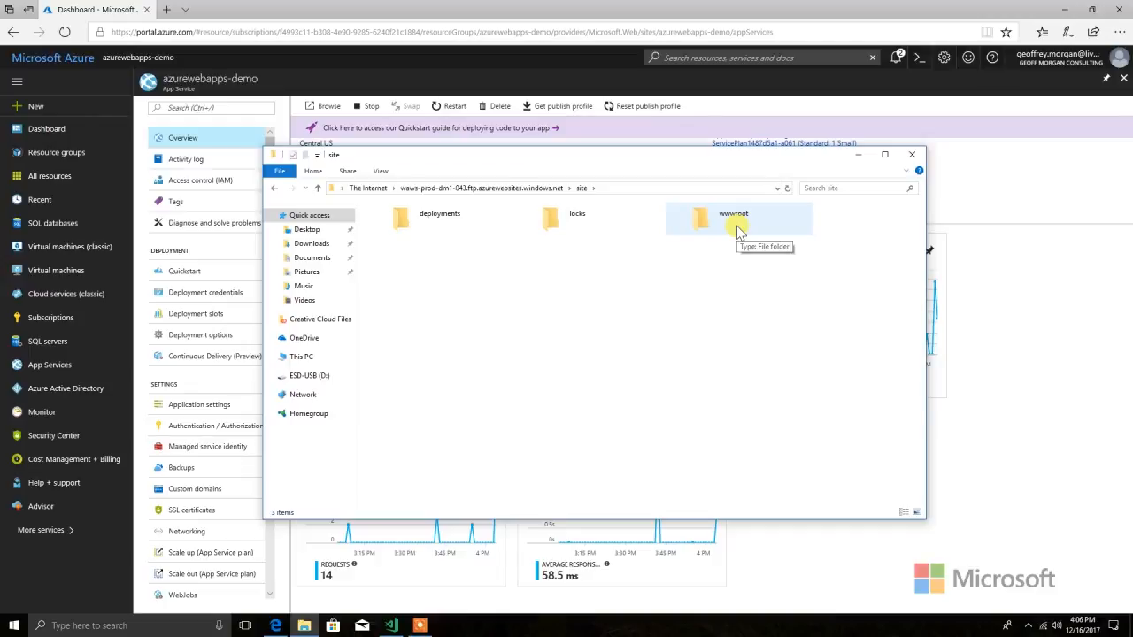
double_click(737, 227)
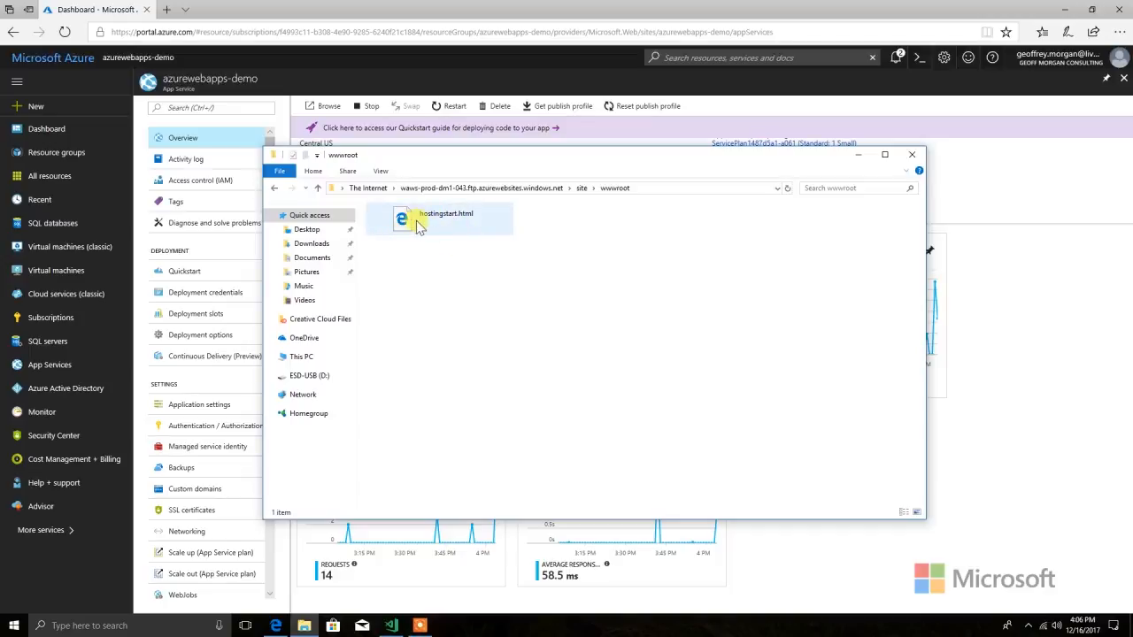
Step: Switch to Visual Studio Code, add an h1 heading reading "Hello World" to index.html, and save the file
click(391, 626)
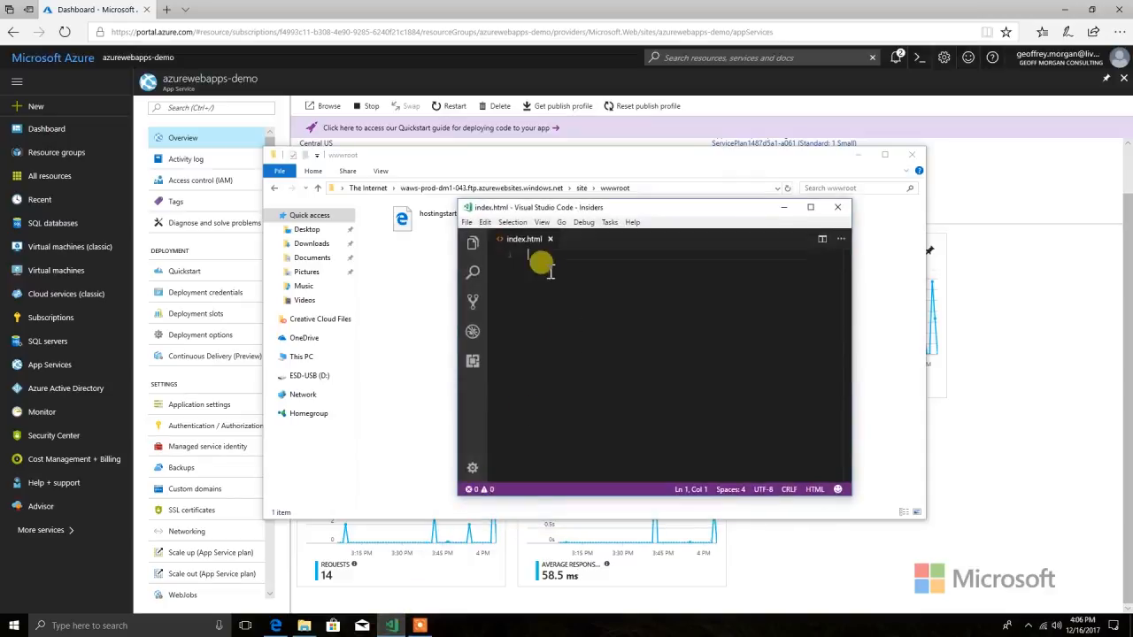
text(h1)
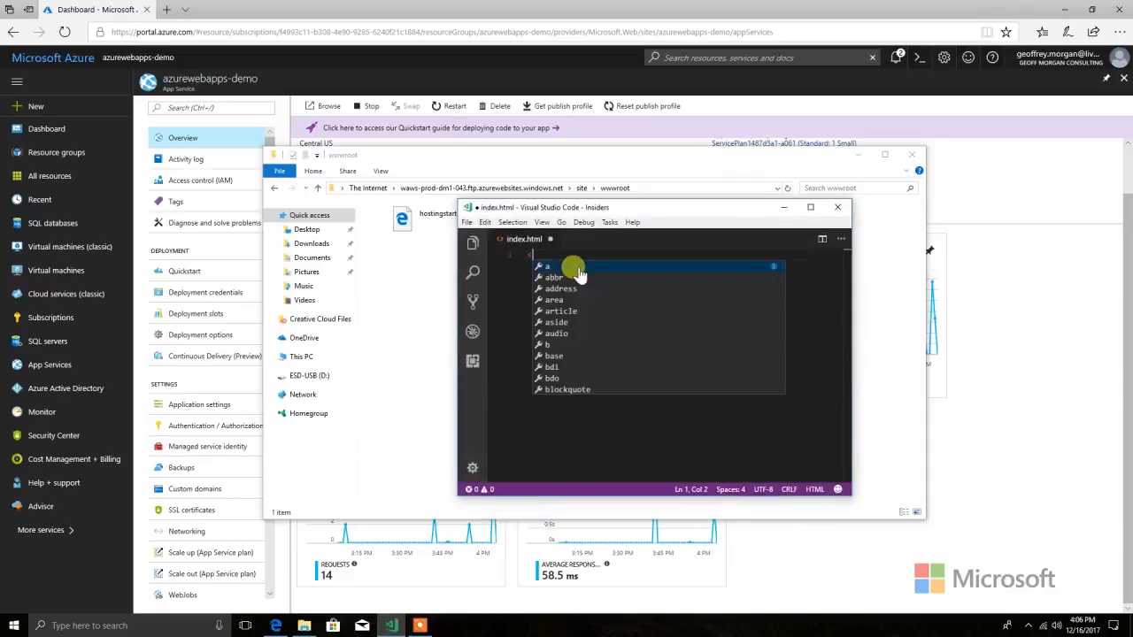
key(Tab)
text(Hello )
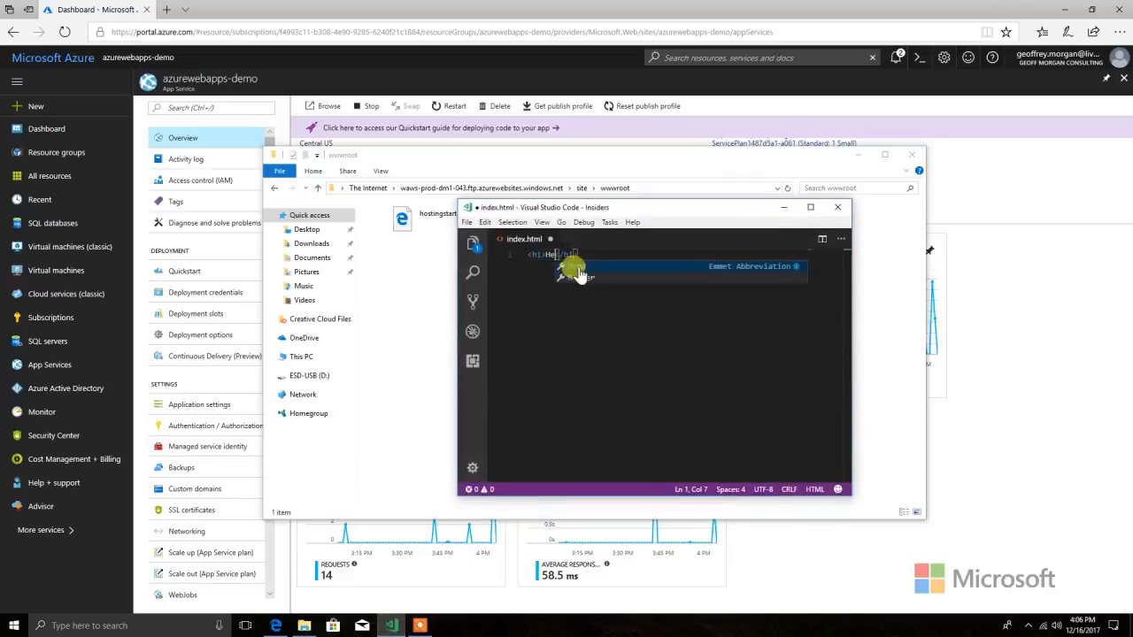
text(Worl)
key(BackSpace)
key(BackSpace)
key(BackSpace)
text(orld)
key(ctrl+s)
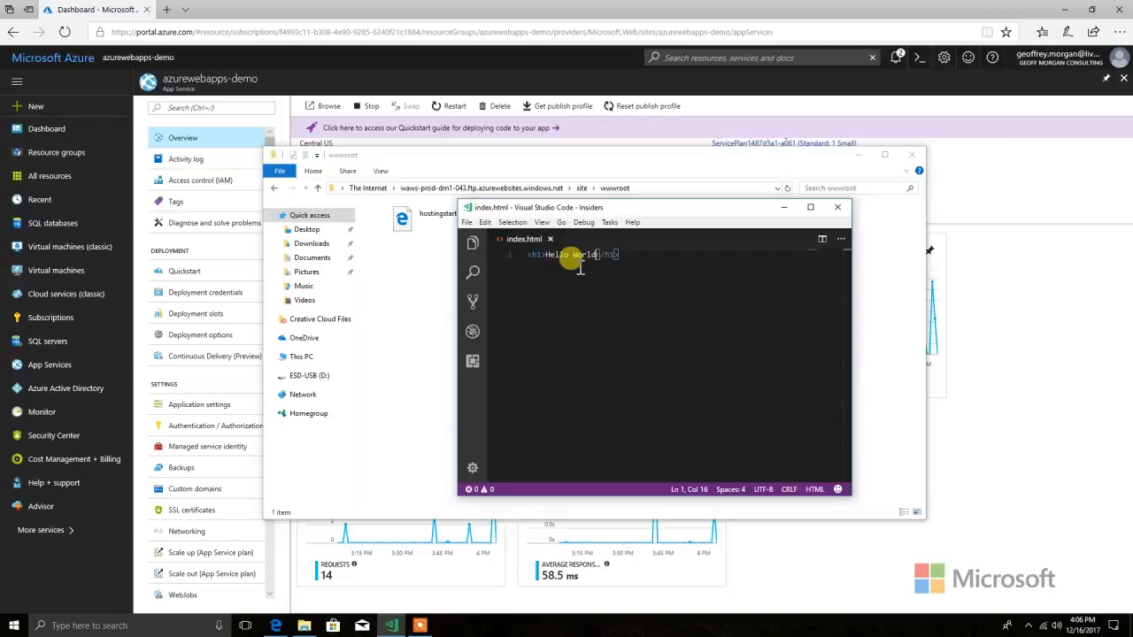
Step: Copy the index file from the local Desktop folder into the FTP server's wwwroot folder
click(416, 275)
click(302, 230)
click(394, 224)
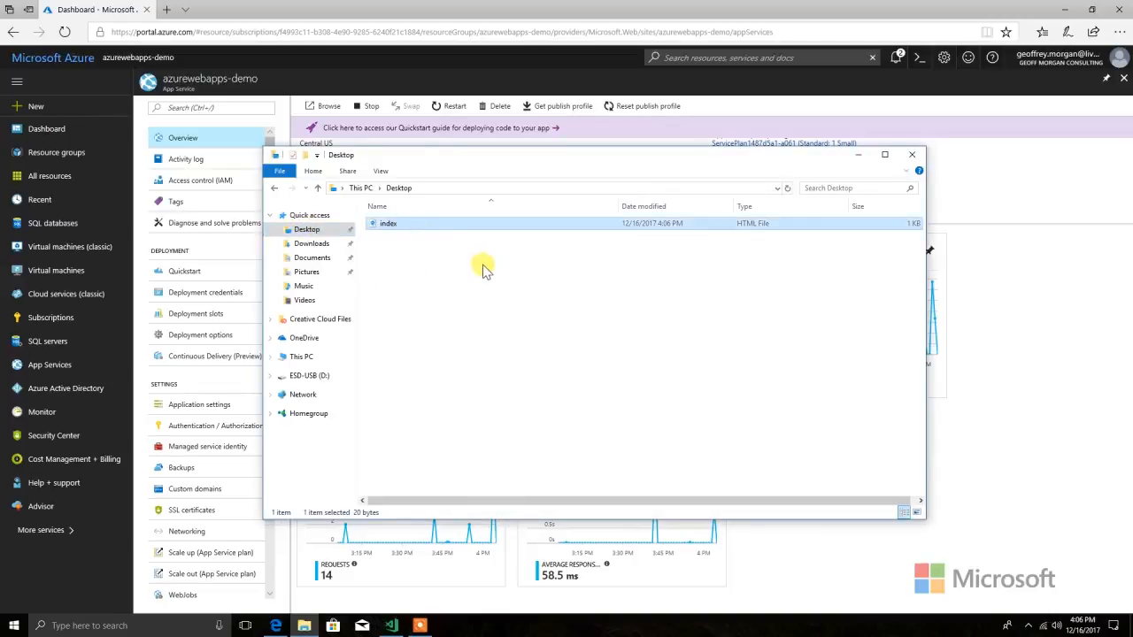
click(274, 187)
key(ctrl+v)
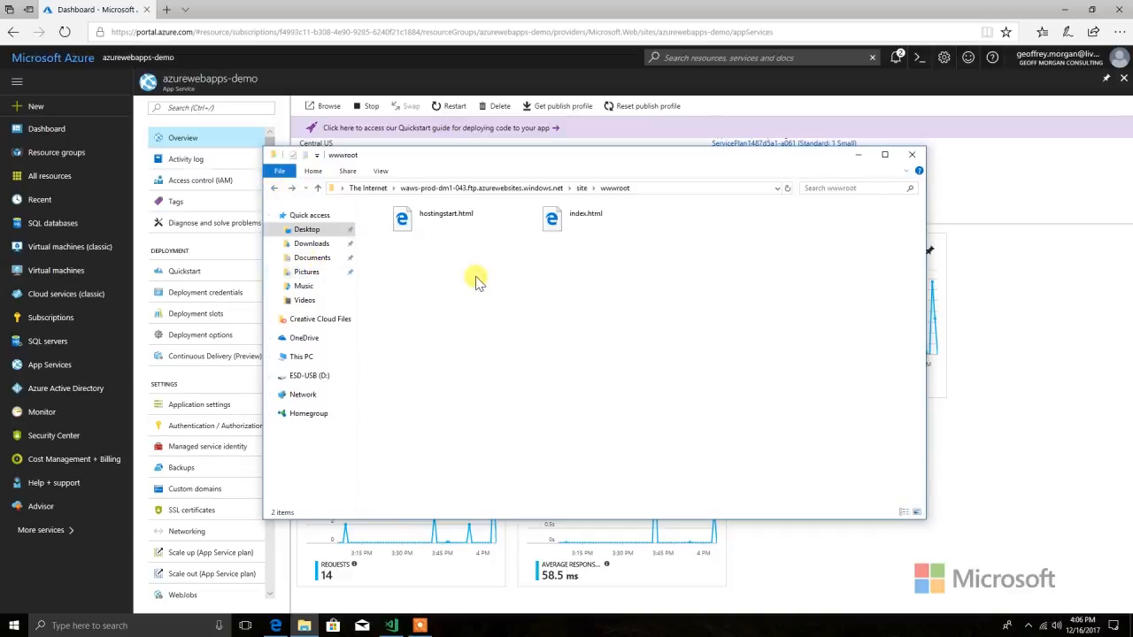
Step: Open the web app's URL from the Azure portal overview and reload the page to check the uploaded content
click(988, 304)
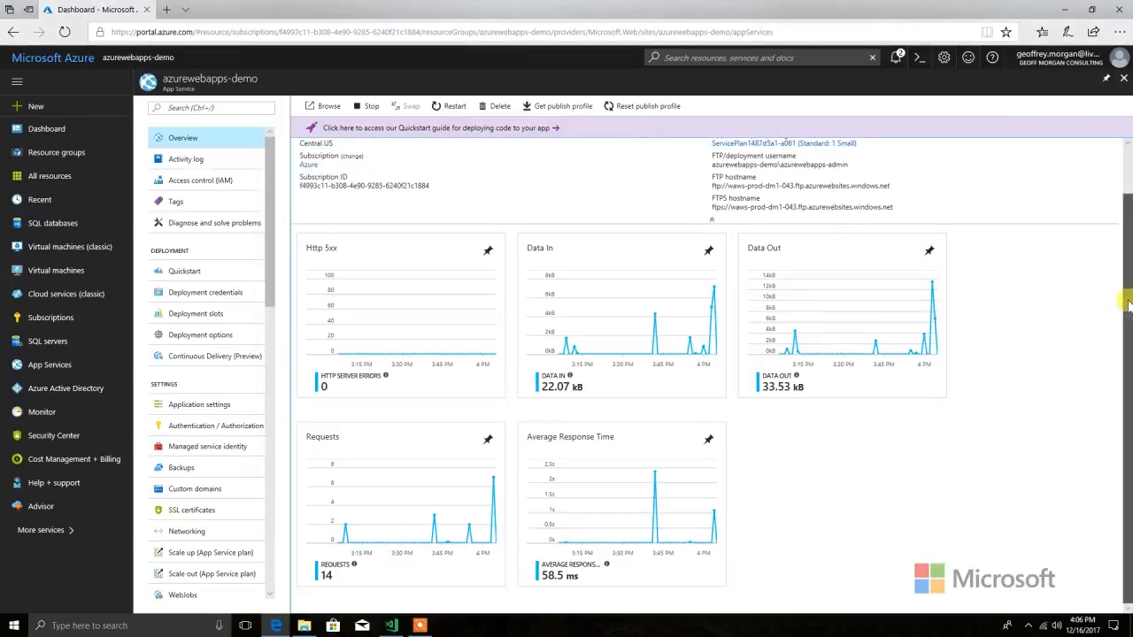
drag(1128, 305, 1129, 246)
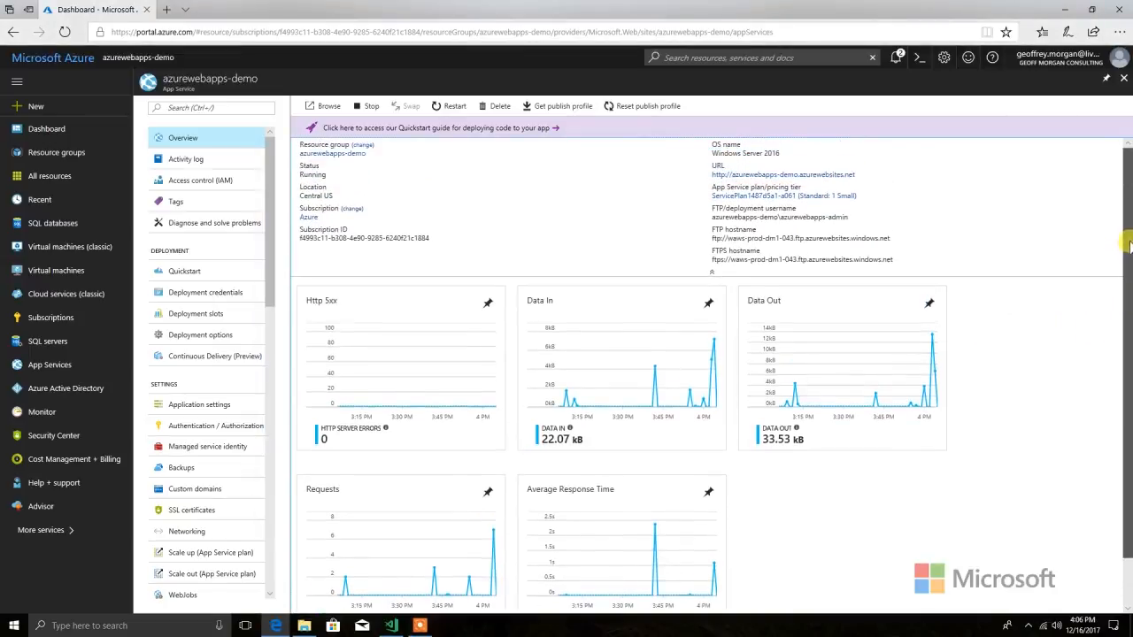
click(723, 177)
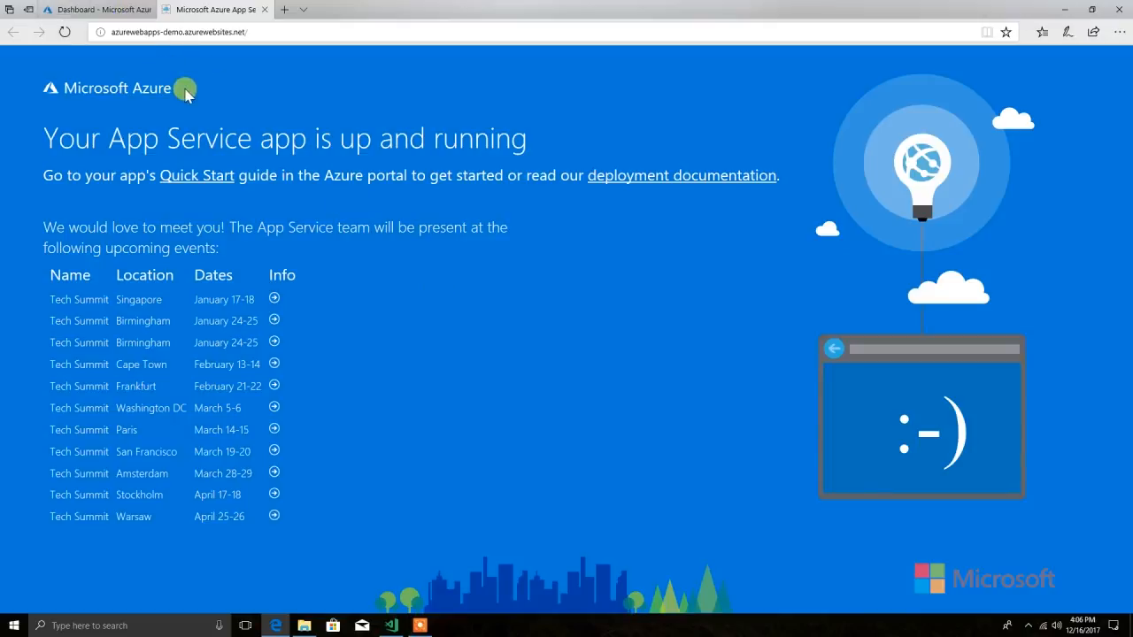
key(F5)
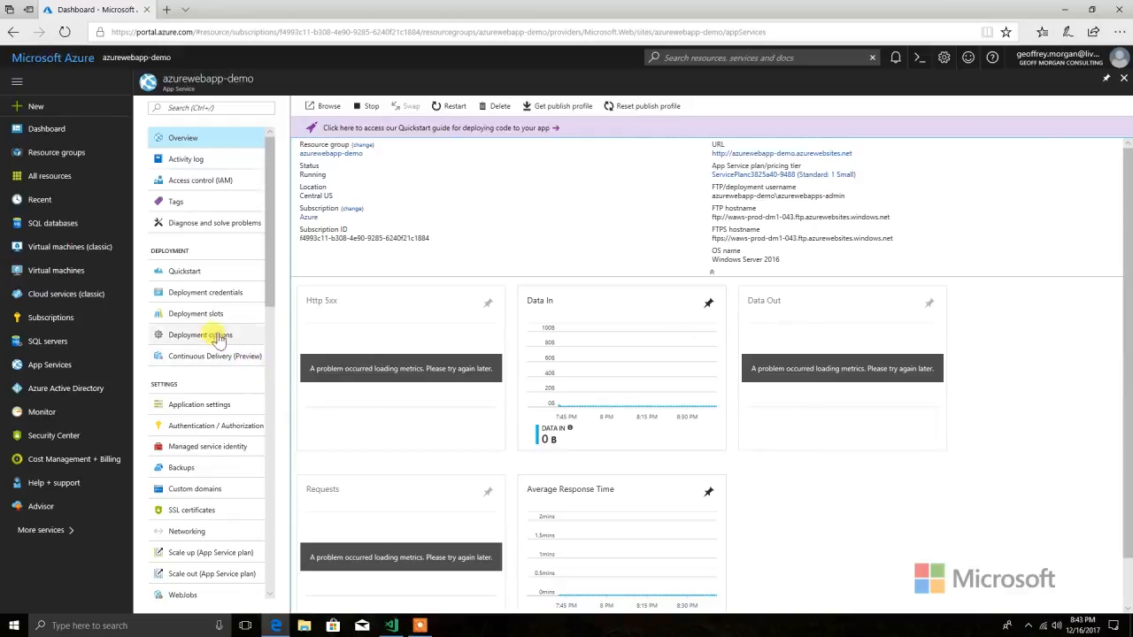
Step: Check azurewebapp-demo's deployment credentials and set its deployment source to Local Git Repository
click(195, 293)
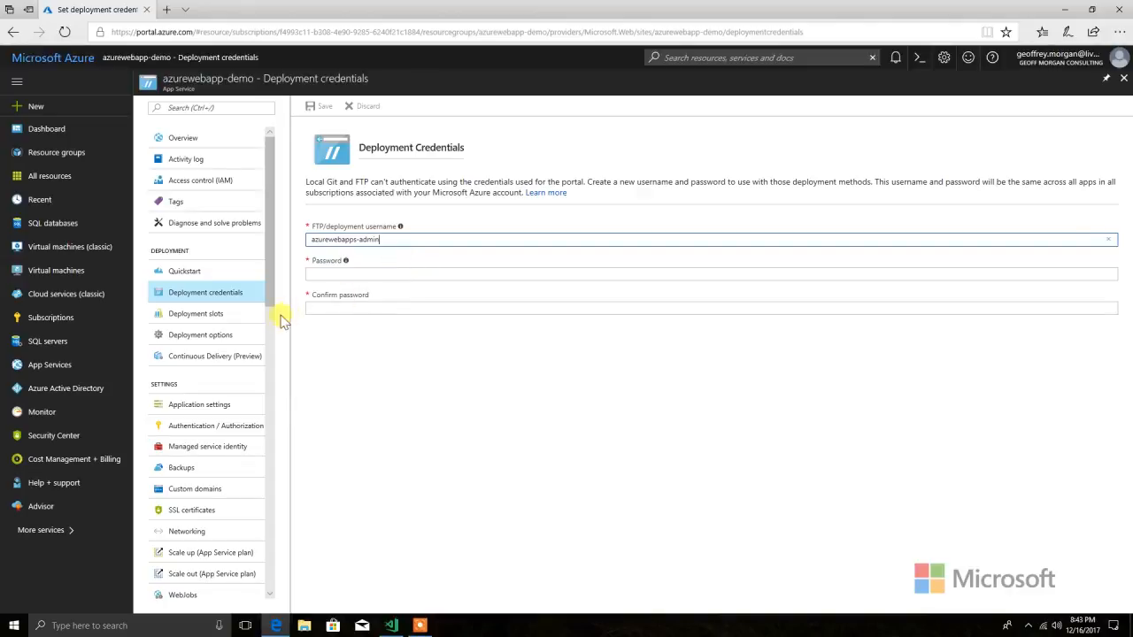
click(213, 338)
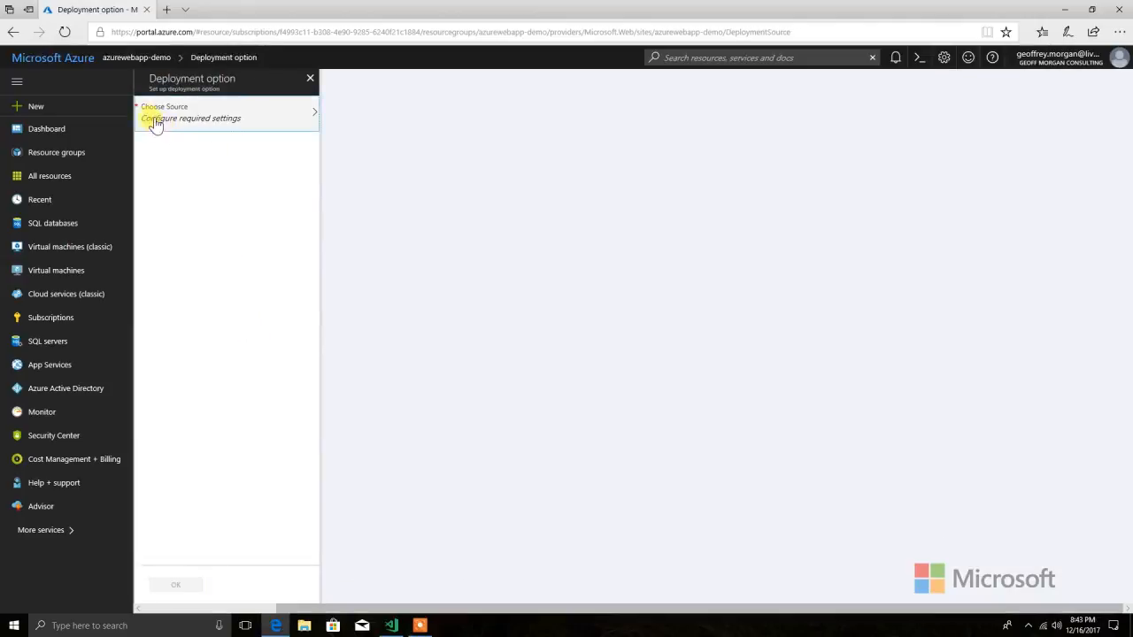
click(155, 121)
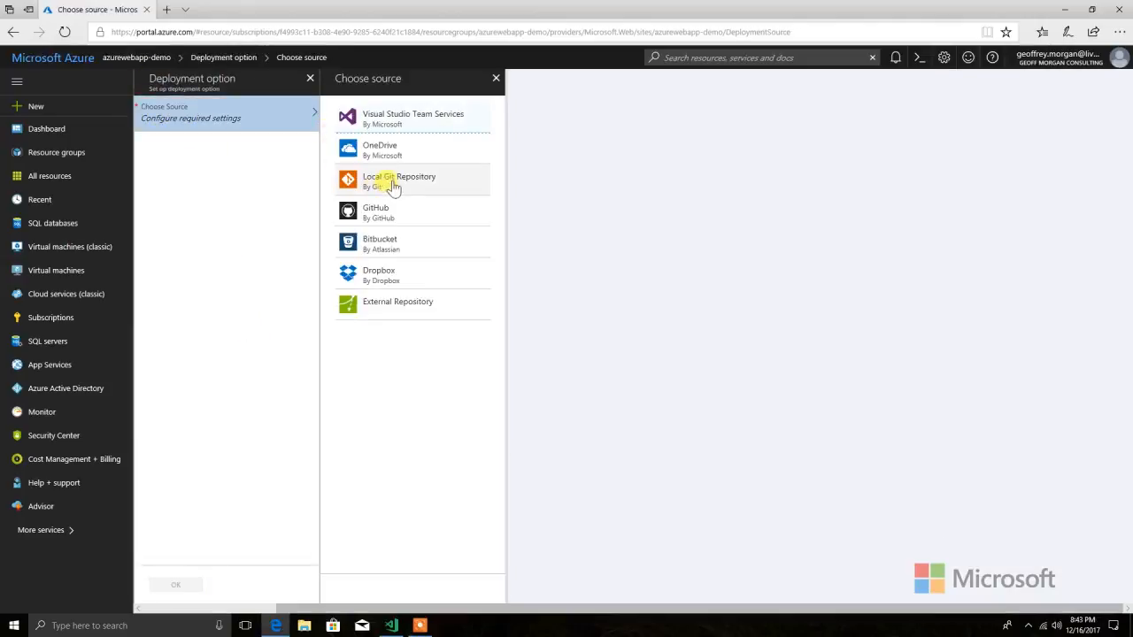
click(399, 189)
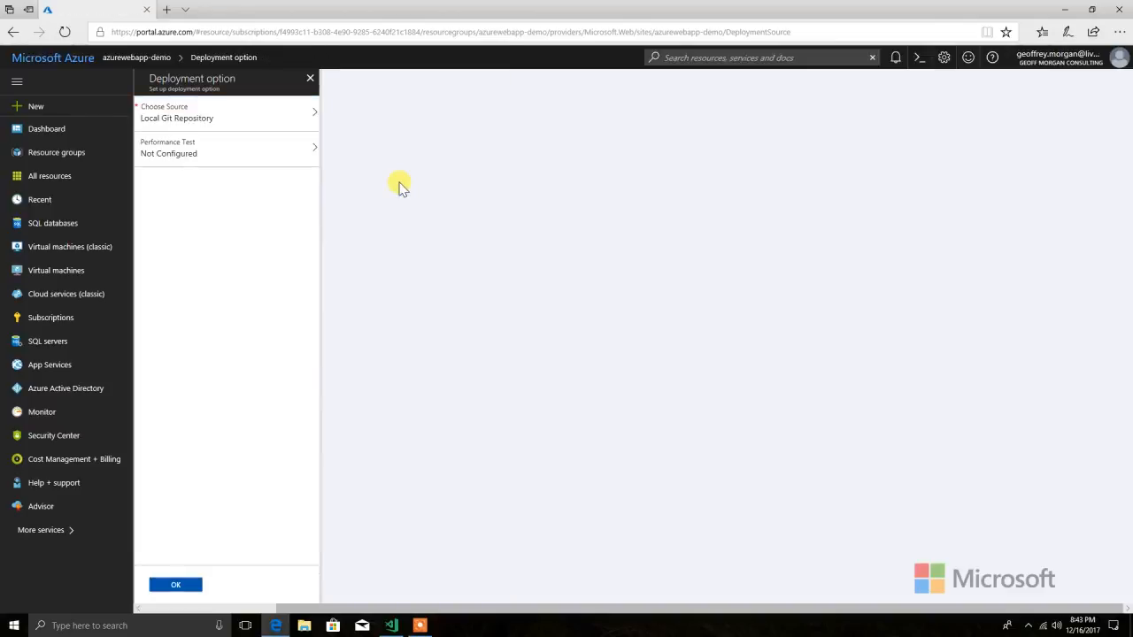
click(190, 580)
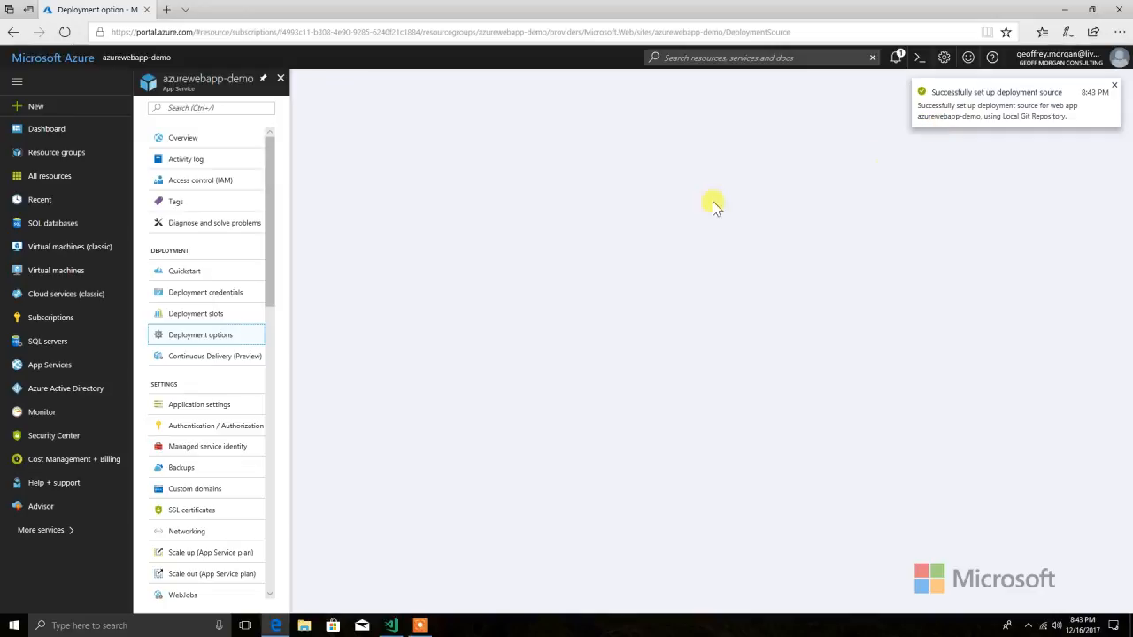
Step: View the Git deployment details in the azurewebapp-demo overview and switch to the Website project in Visual Studio Code
click(183, 142)
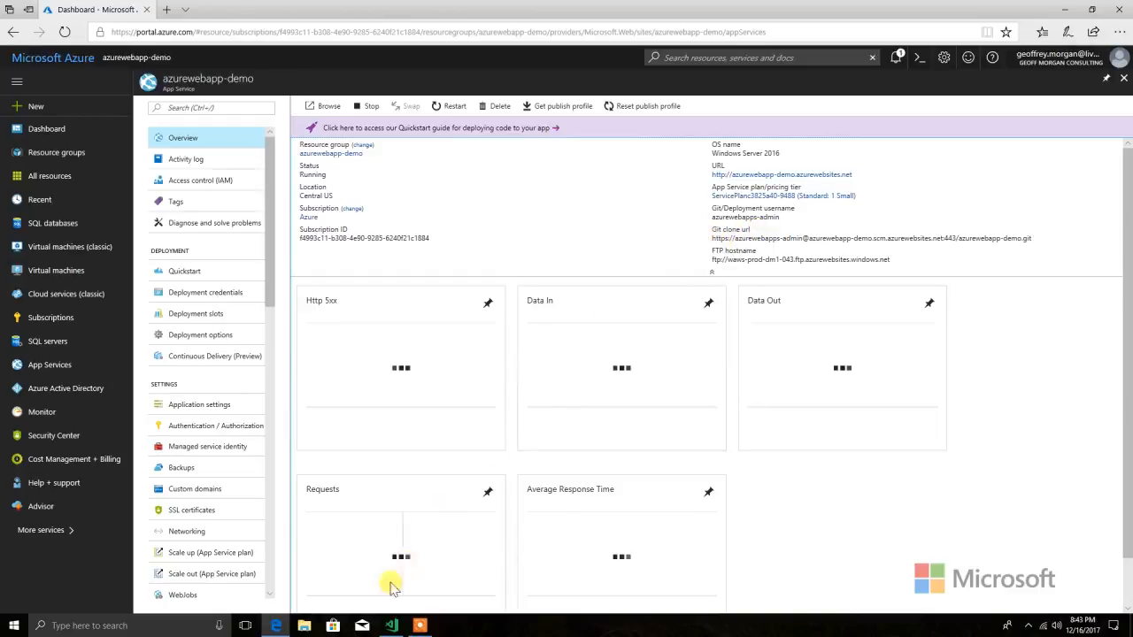
click(392, 624)
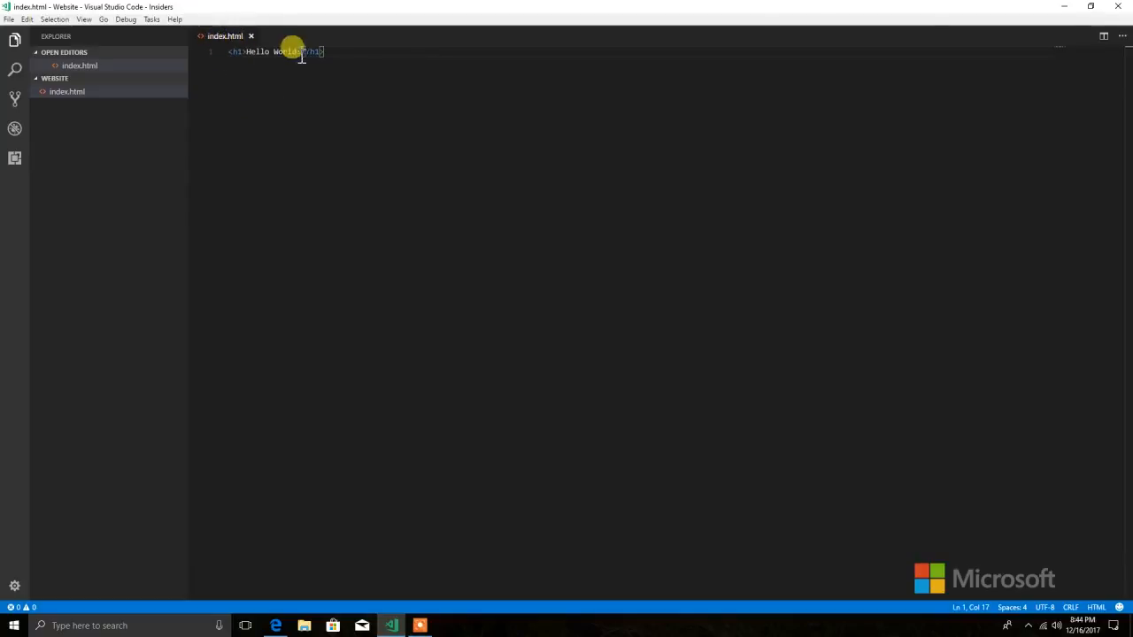
Step: Initialize a Git repository in the Website folder by running git init in the integrated terminal
click(478, 383)
key(ctrl+grave)
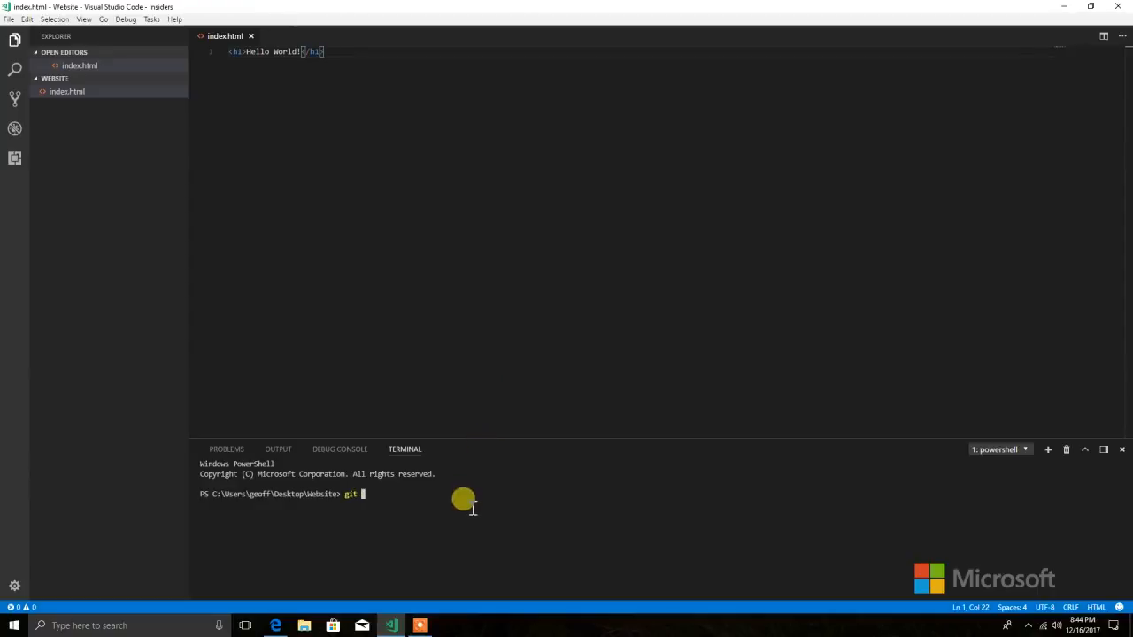
text(git init)
key(Return)
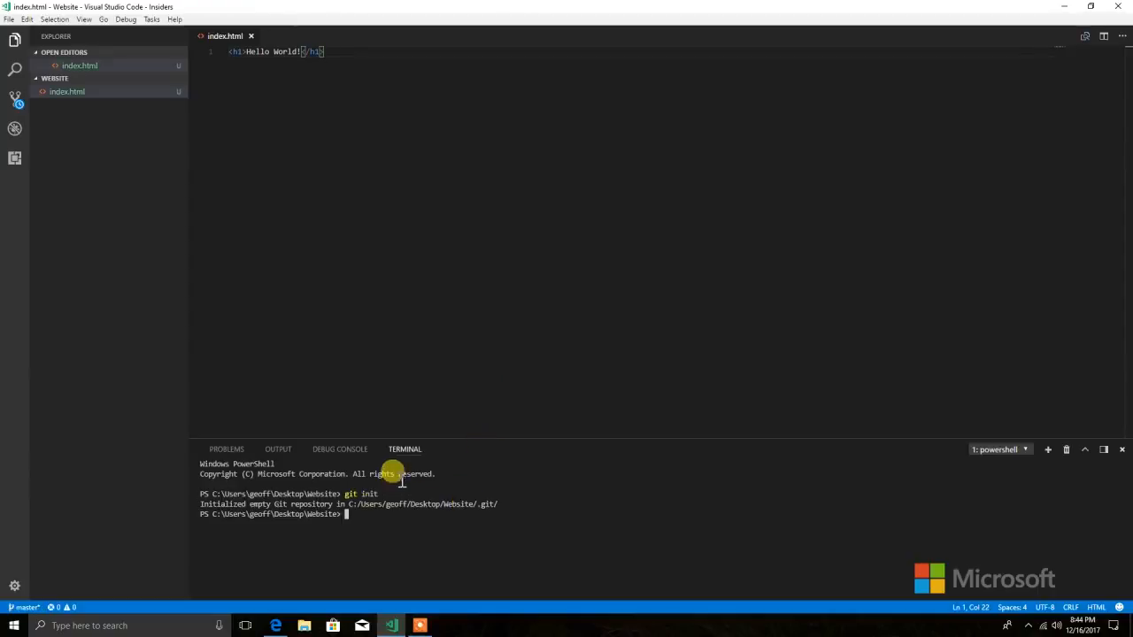
Step: Commit index.html to the repository with the message "Initial Commit"
click(16, 101)
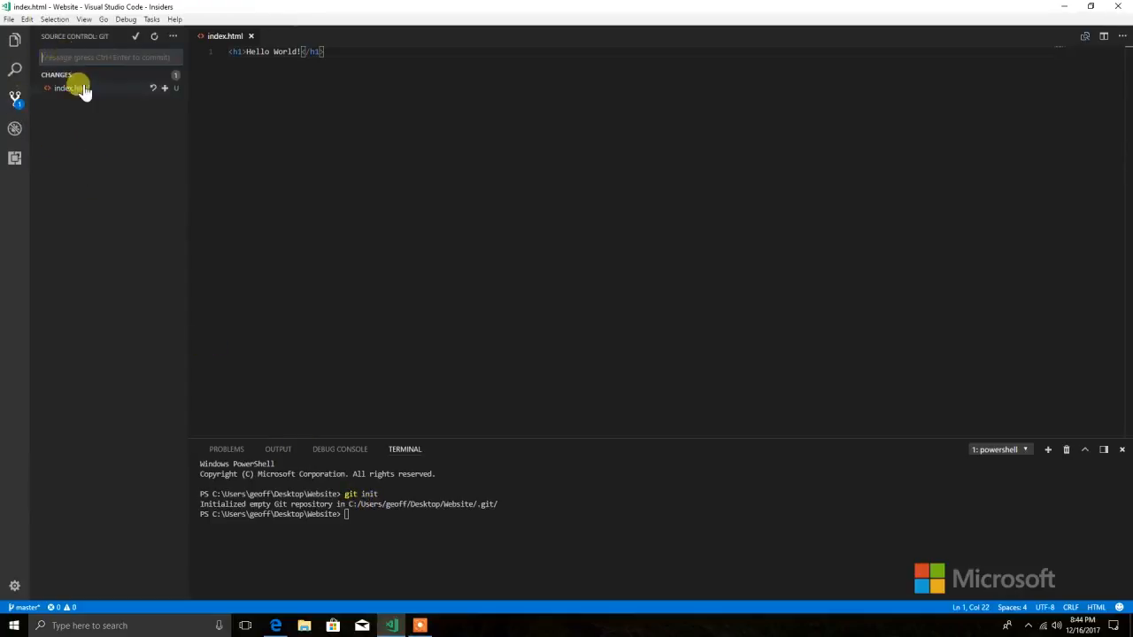
click(78, 58)
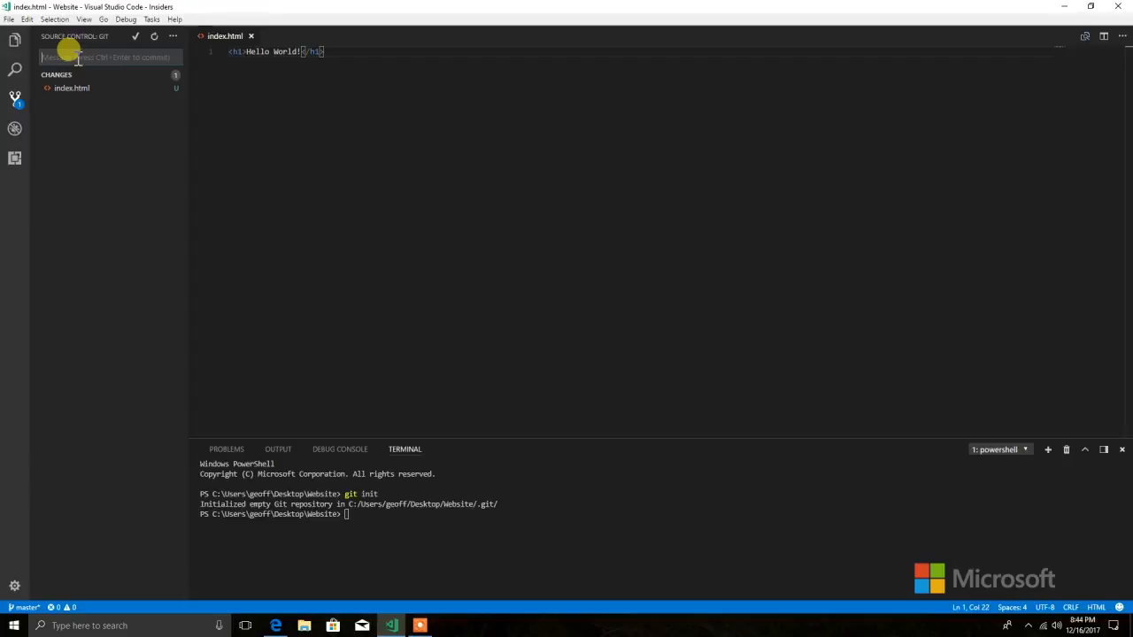
text(Initial Comm)
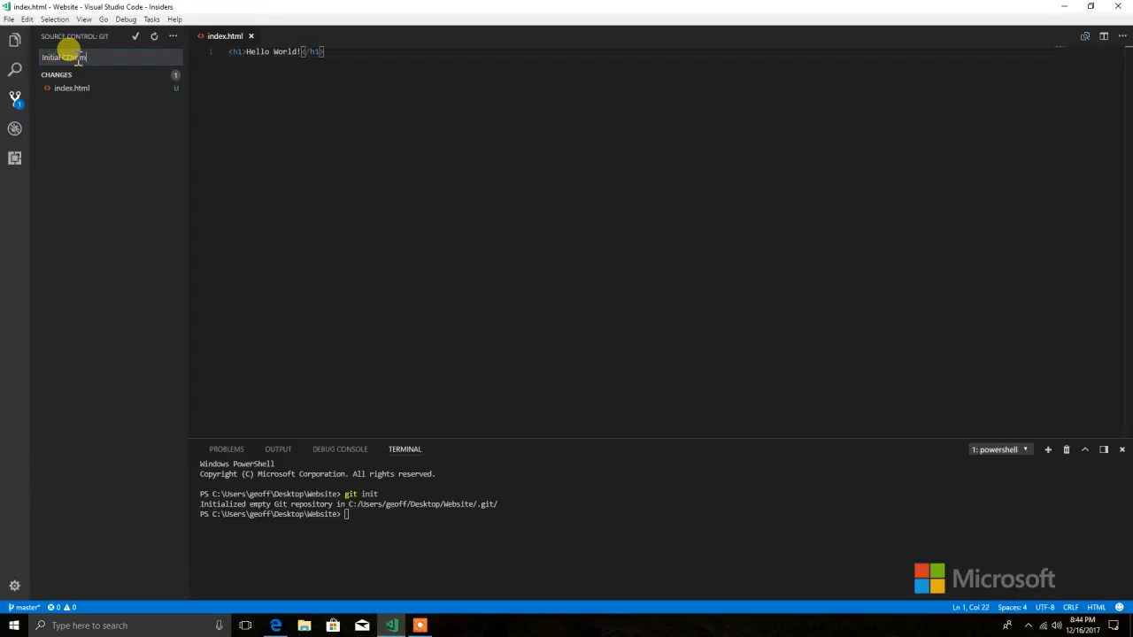
key(BackSpace)
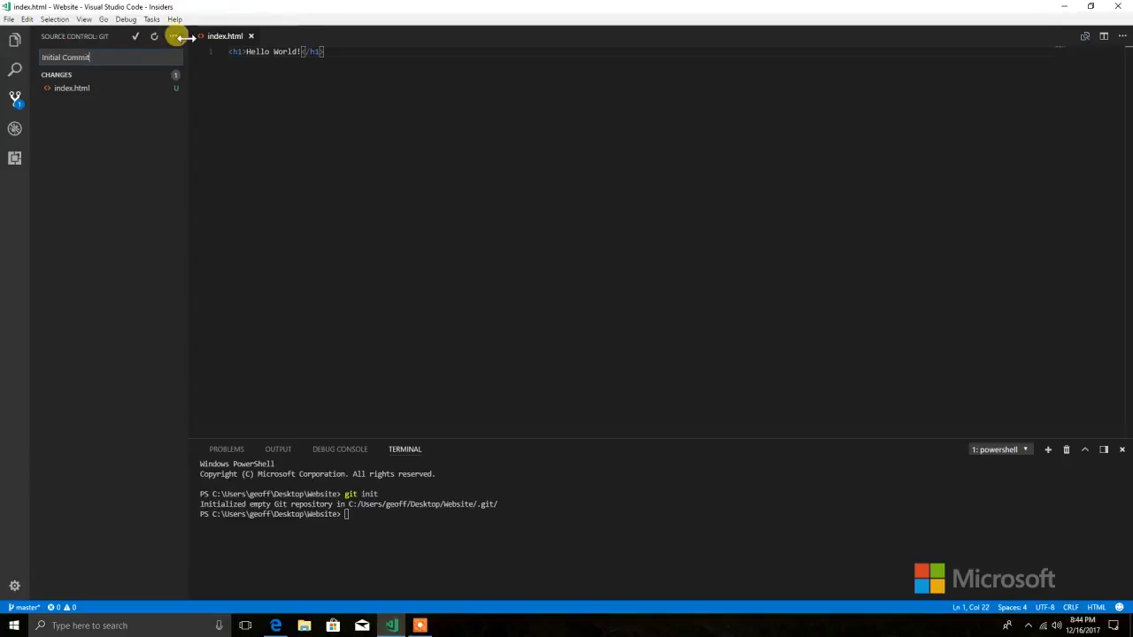
click(135, 37)
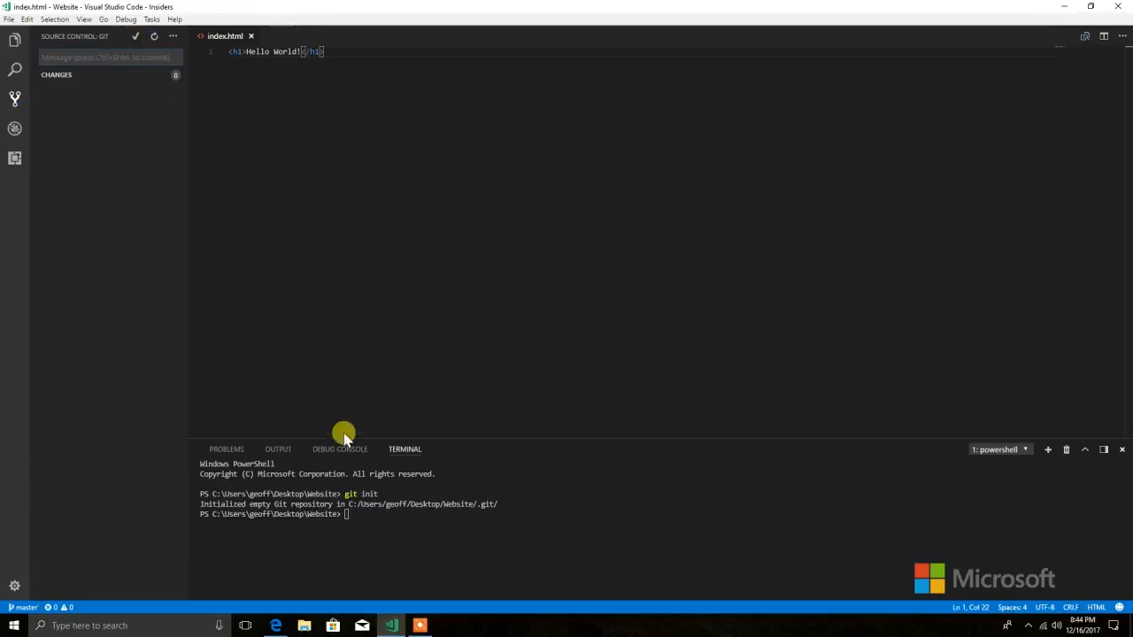
Step: Add a Git remote named azure, using the Git clone URL copied from azurewebapp-demo's overview in the Azure portal
click(375, 527)
text(git )
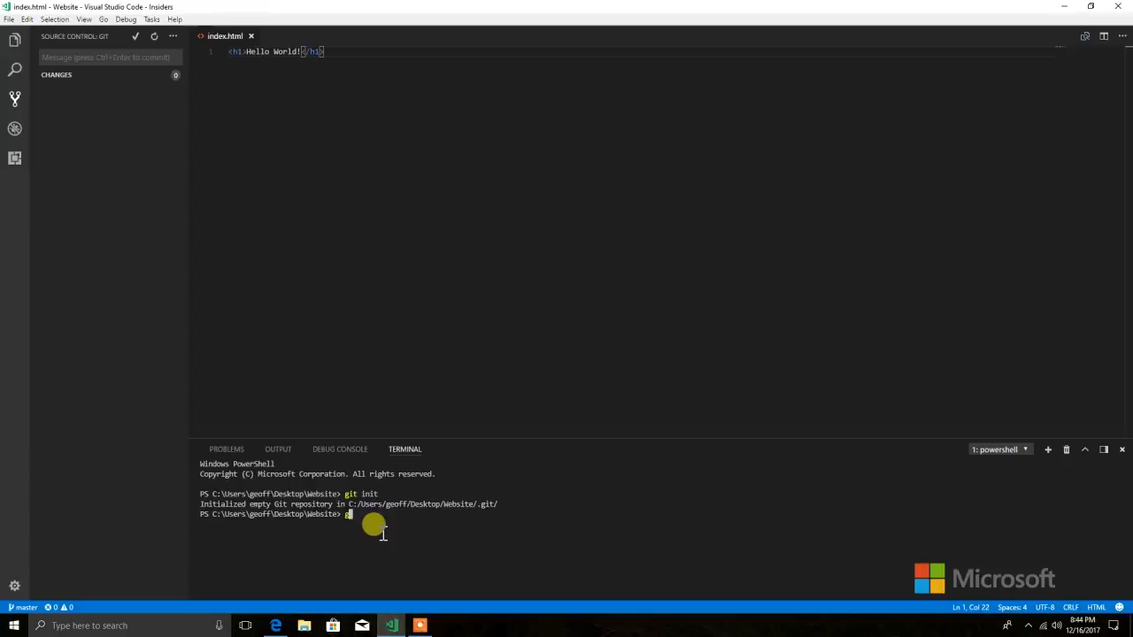
text(remote add azure)
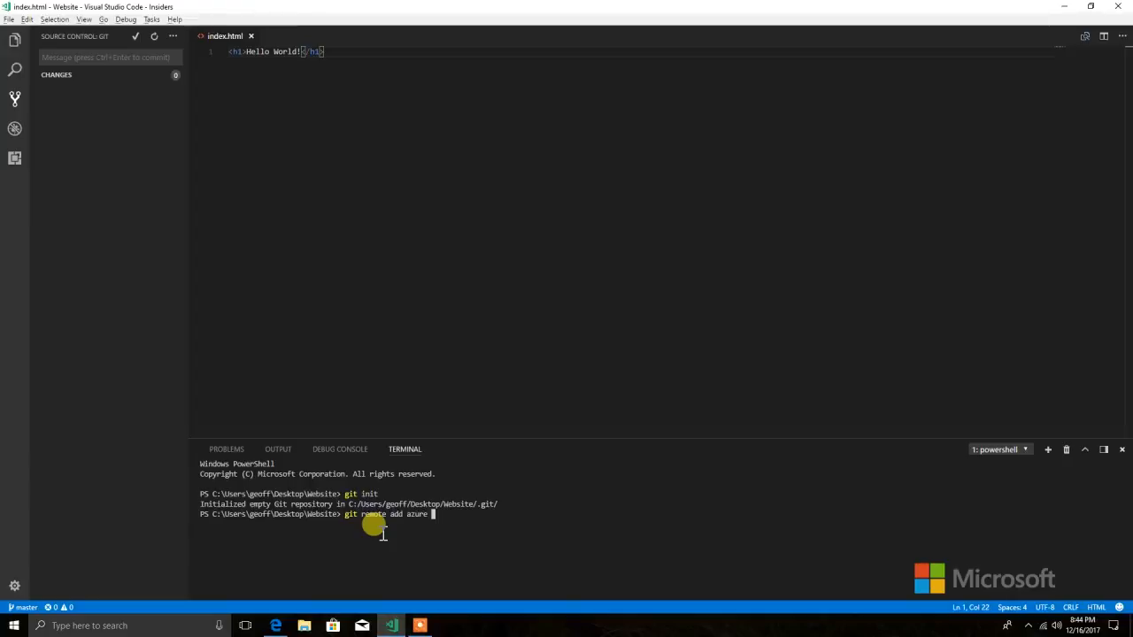
key(alt+Tab)
click(1035, 239)
key(alt+Tab)
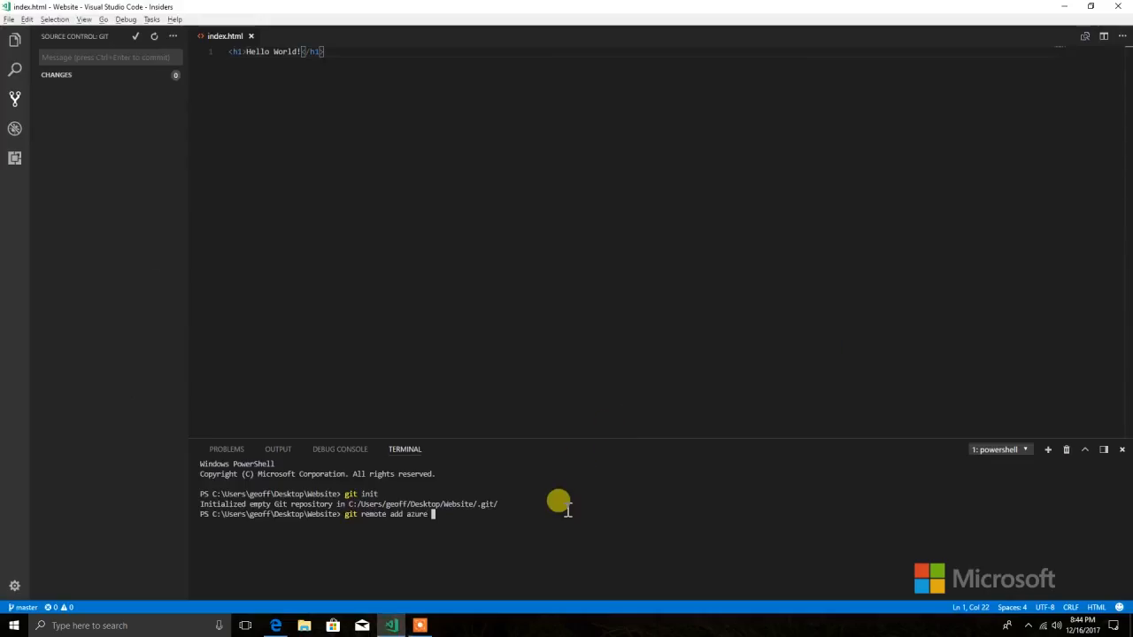
key(ctrl+v)
key(Return)
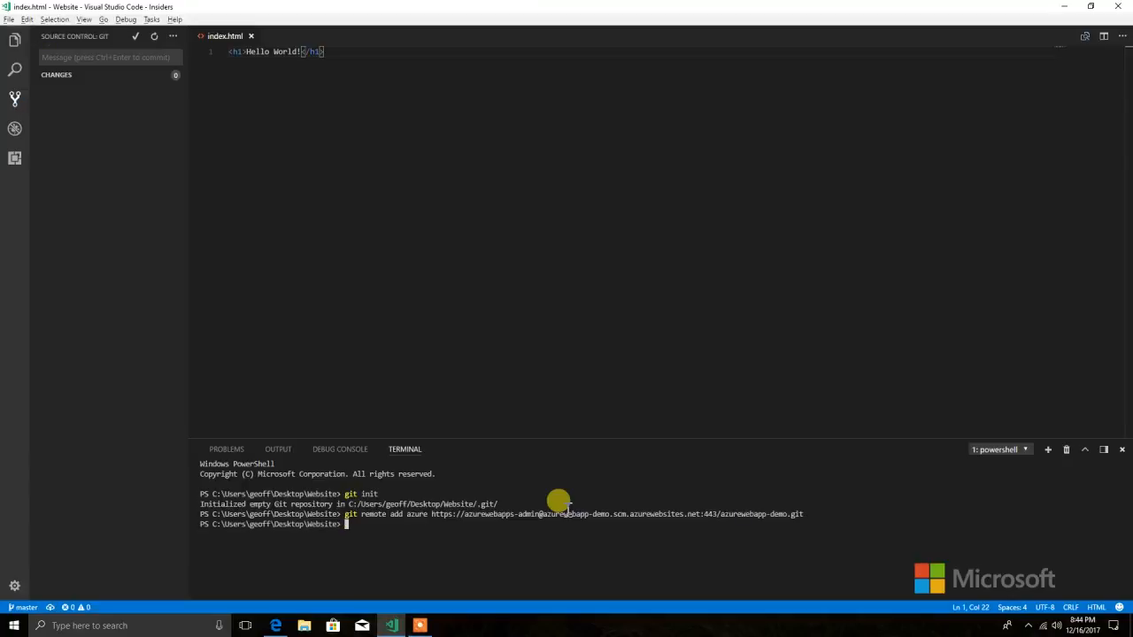
Step: Push the master branch to the azure remote and authenticate with the deployment account's password
text(git push azure master)
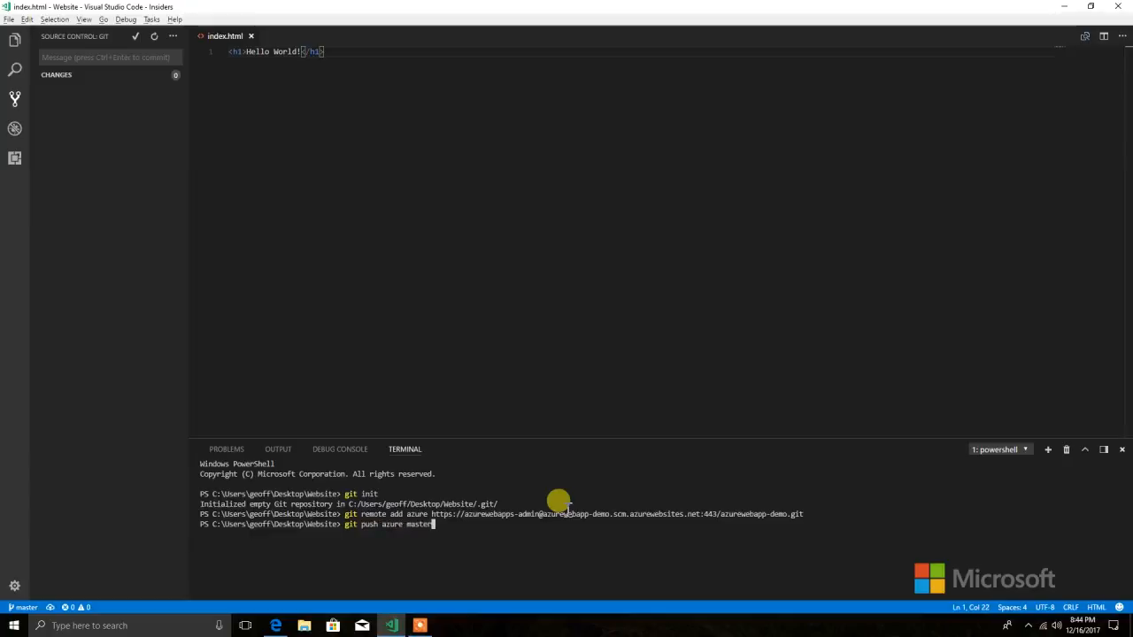
key(Return)
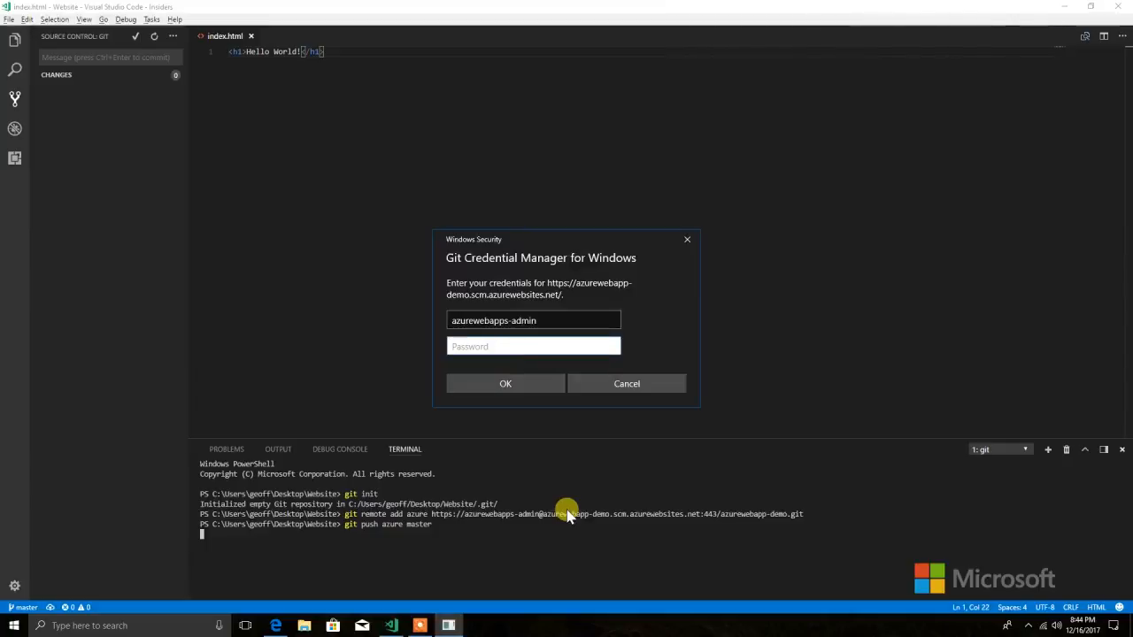
text(••••)
key(Return)
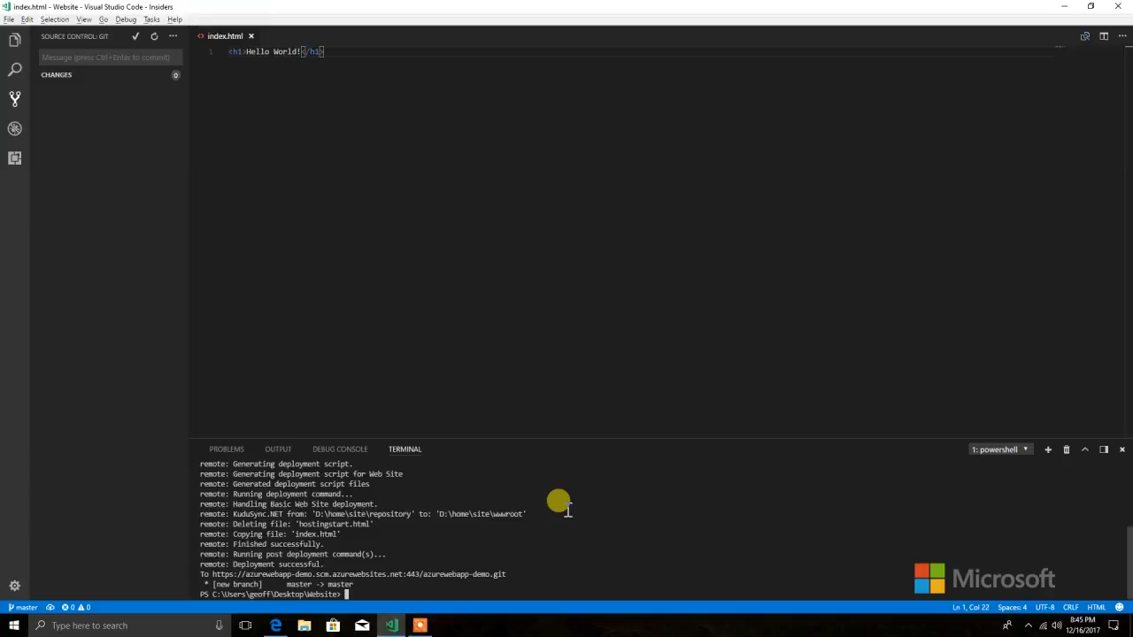
Step: Open azurewebapp-demo's URL from the Azure portal to check the deployed page, and return to Visual Studio Code
click(277, 626)
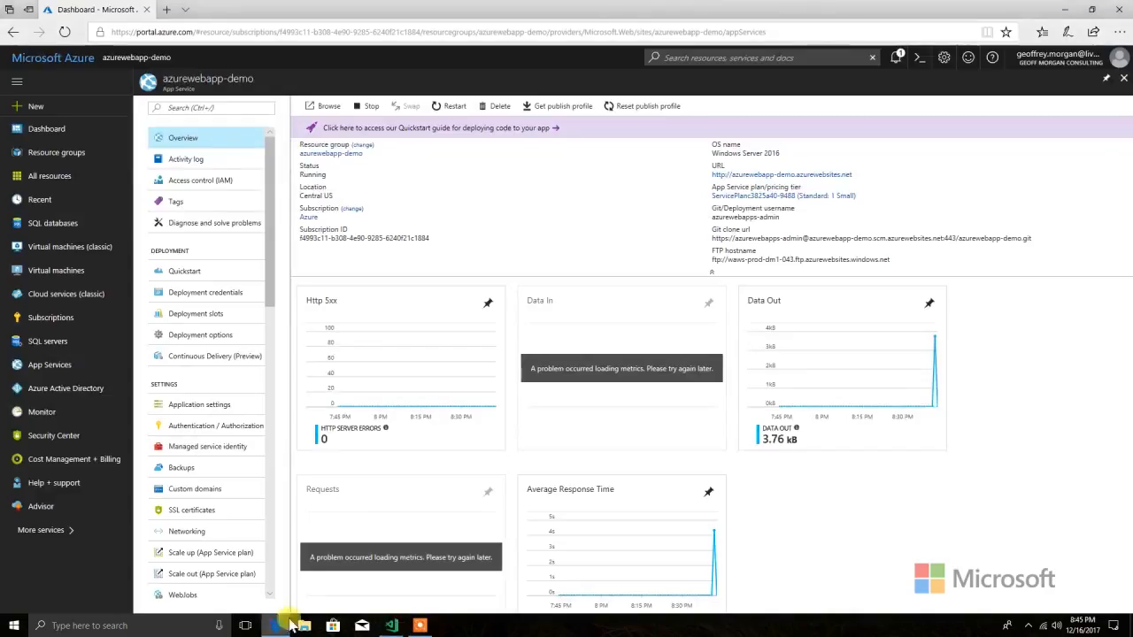
click(735, 176)
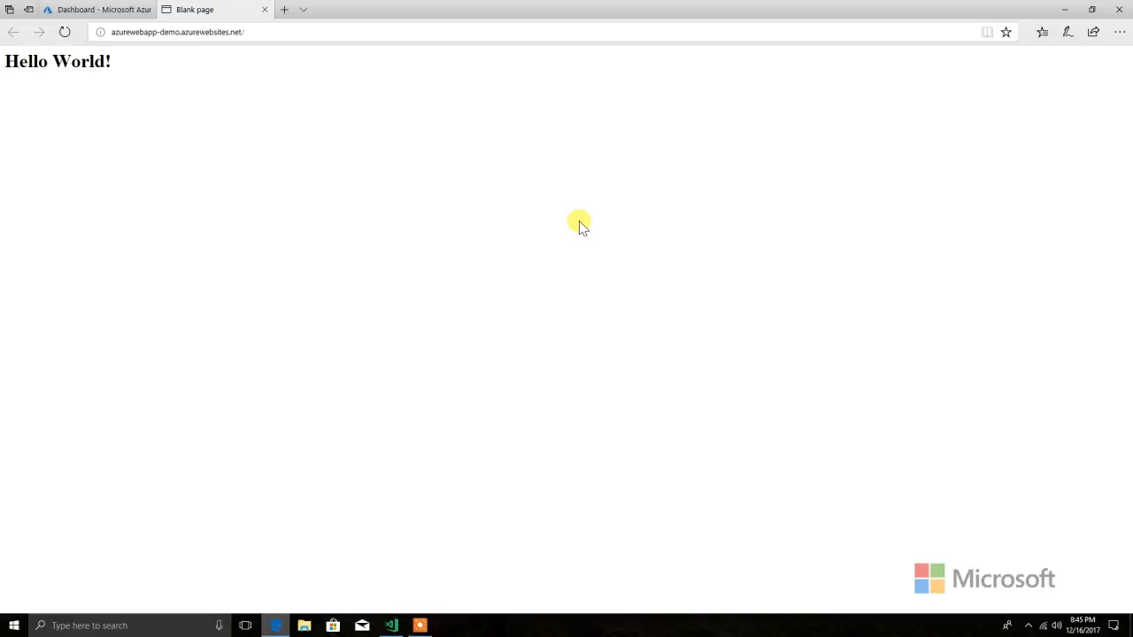
click(393, 627)
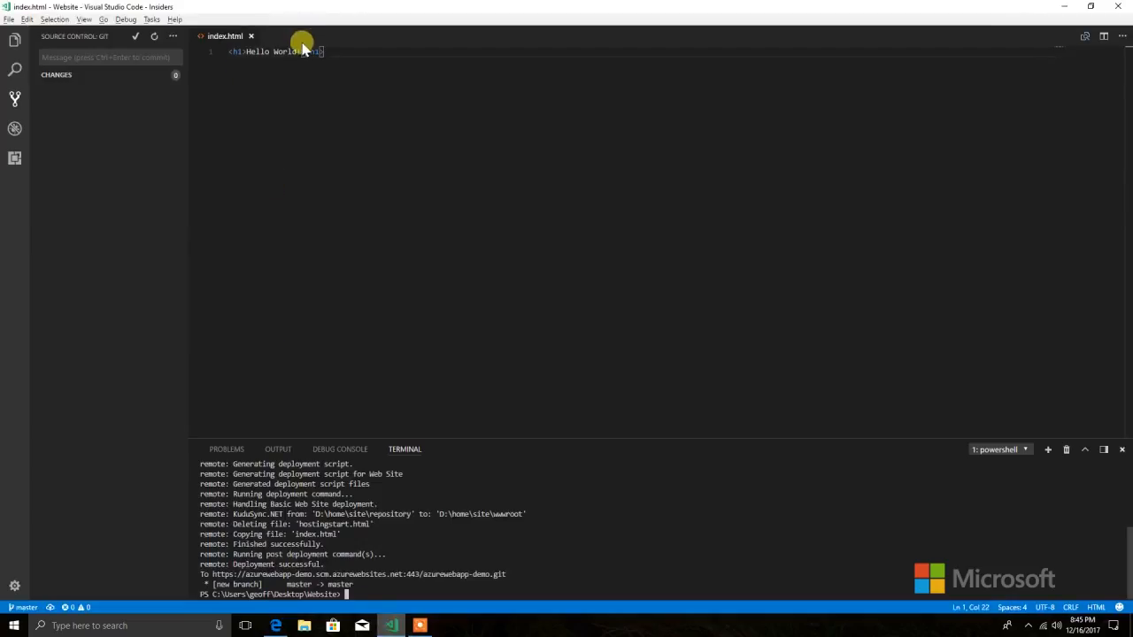
Step: Change the index.html heading to "Hello World from Git!", save it and commit it with the message "updated message"
key(Delete)
text(fr)
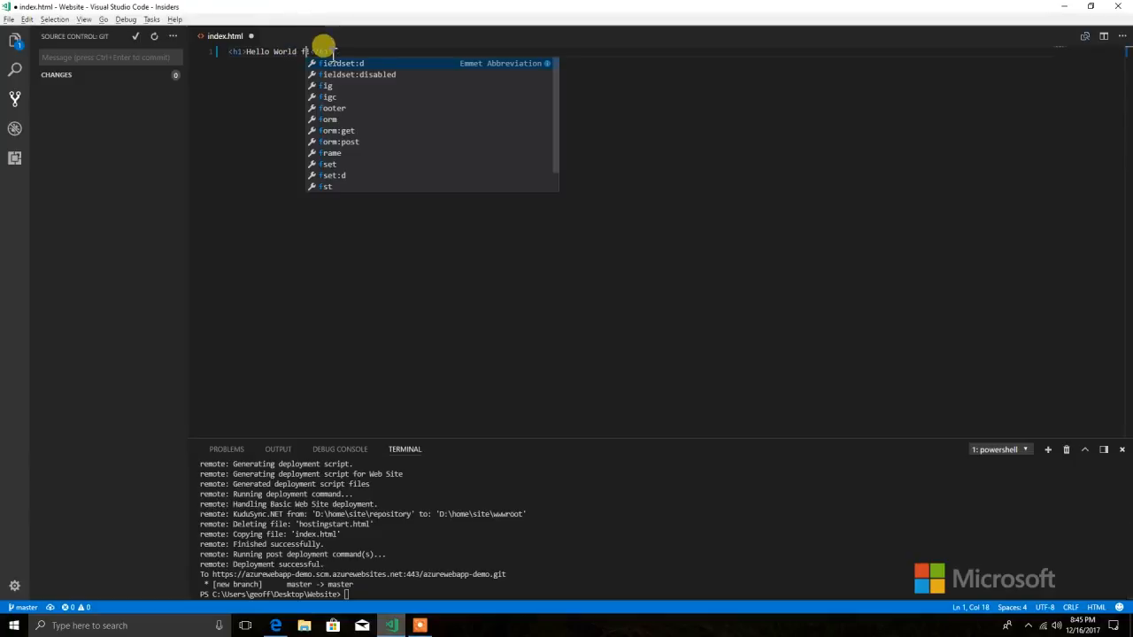
text(om Git!)
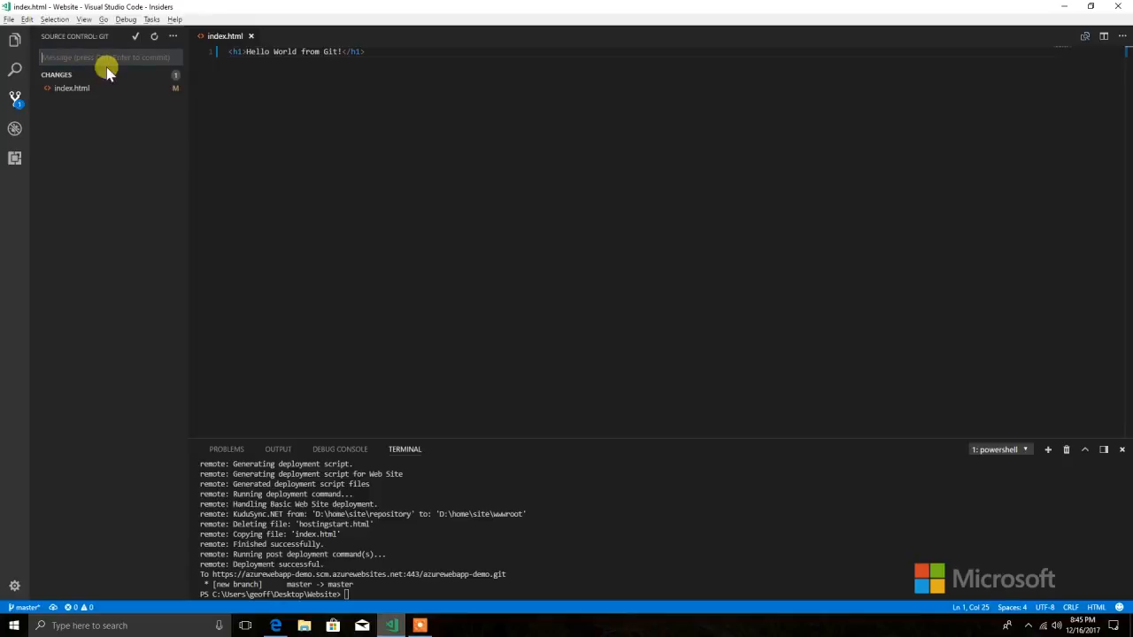
text(updated message)
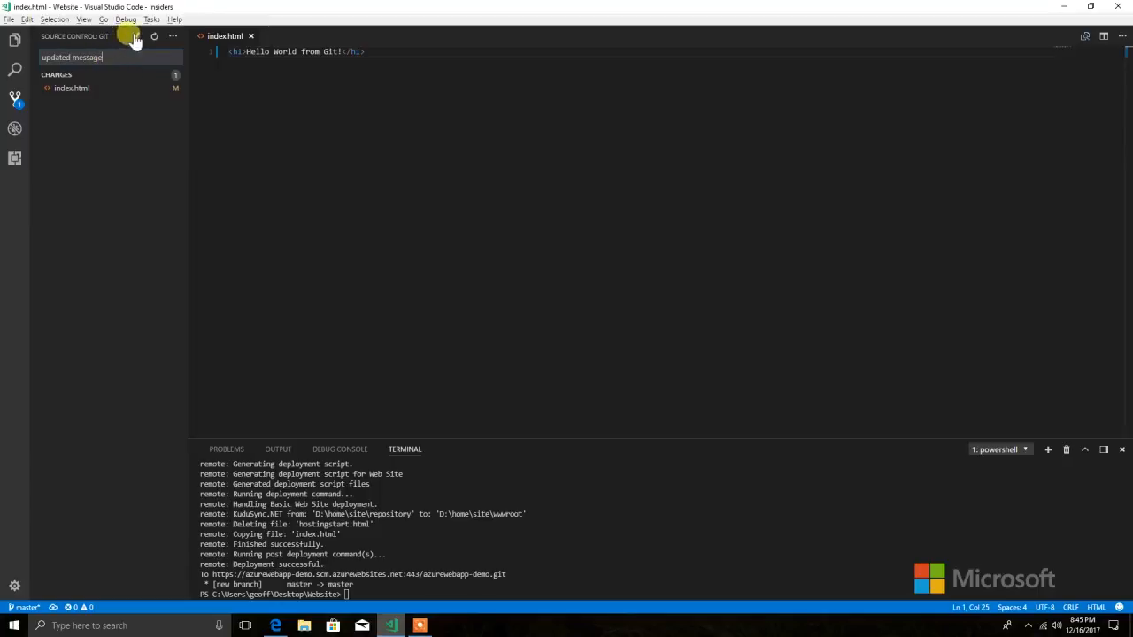
click(136, 36)
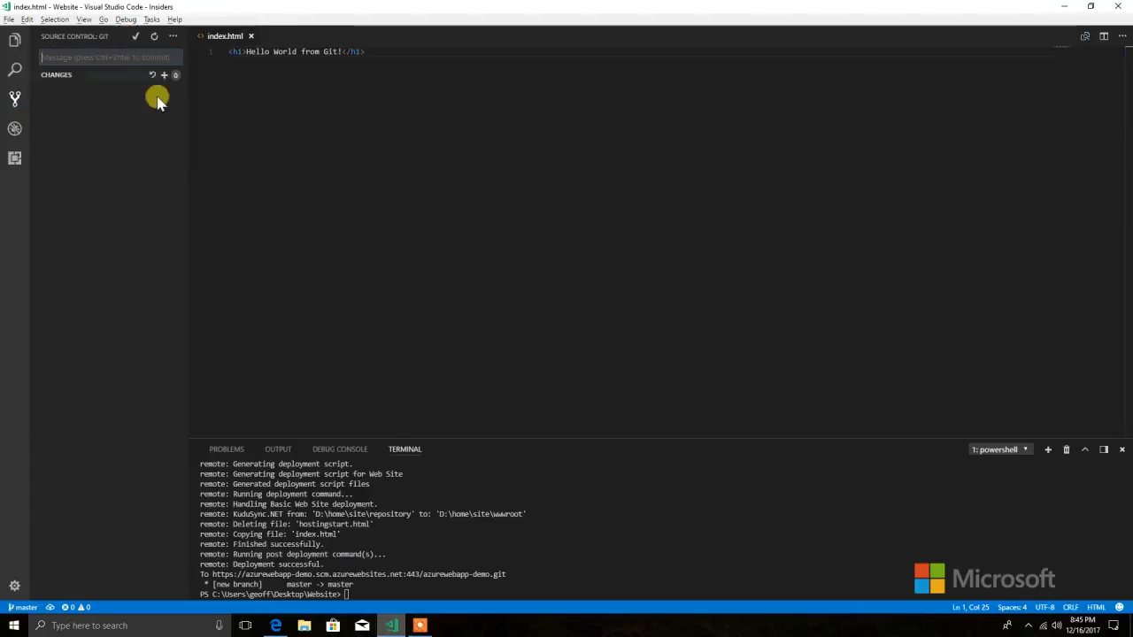
Step: Push the new commit to the azure remote's master branch and reload the web app's page in the browser
click(416, 545)
key(Up)
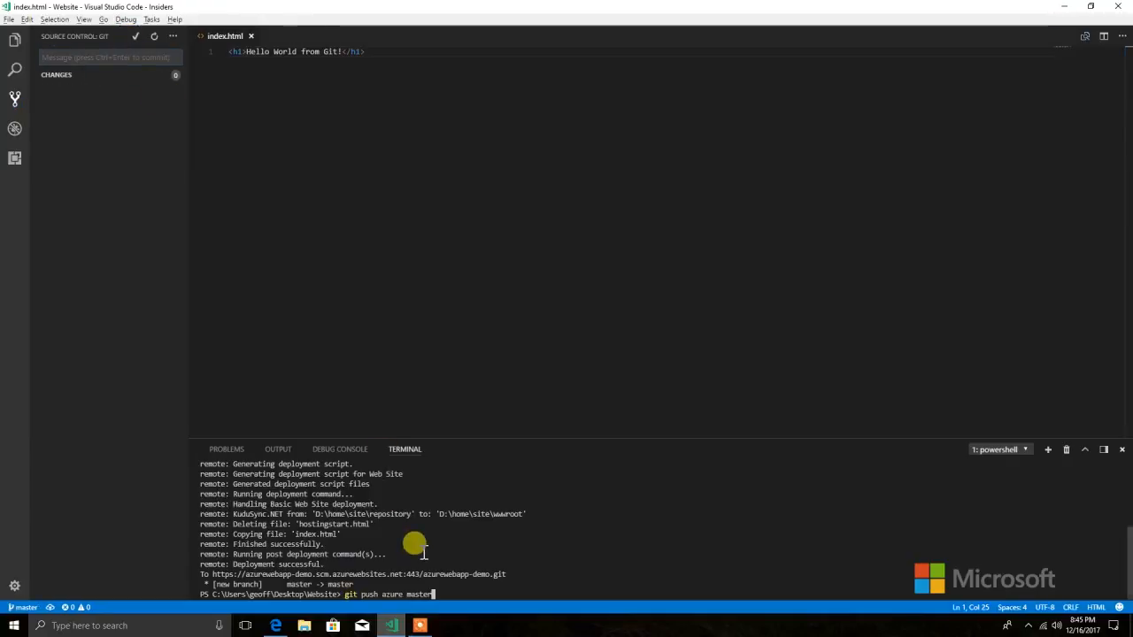
key(Return)
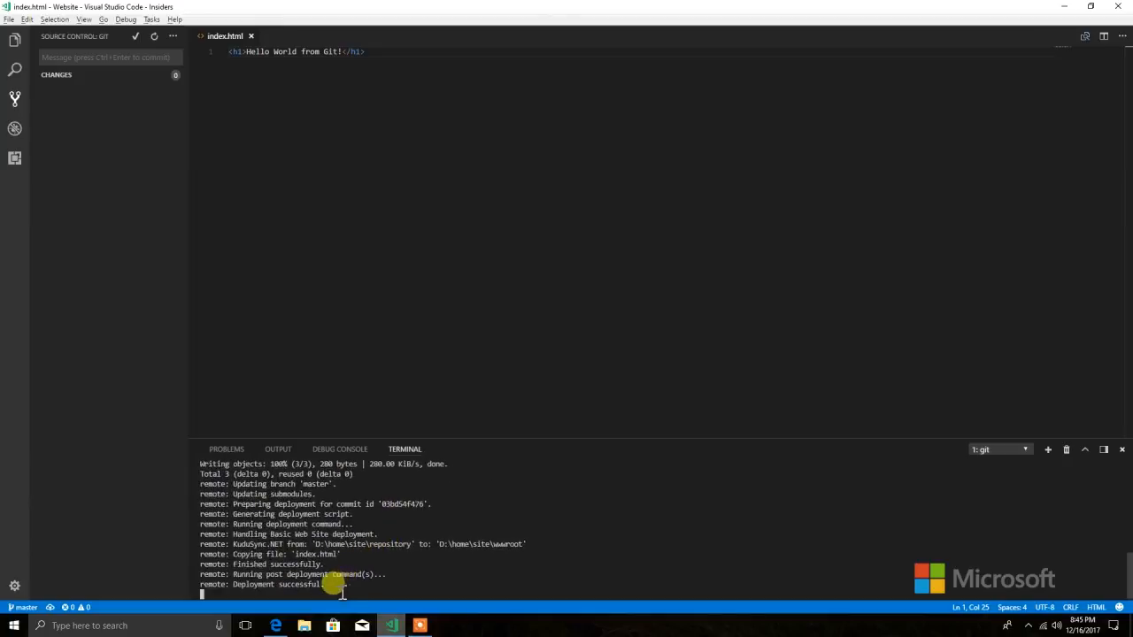
click(276, 625)
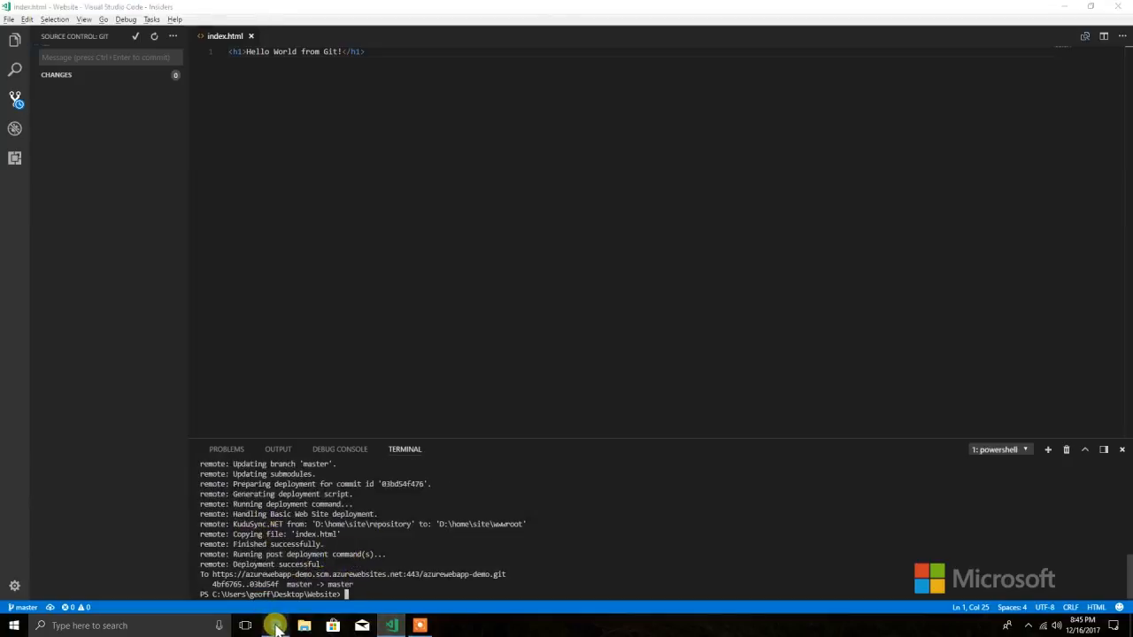
click(64, 32)
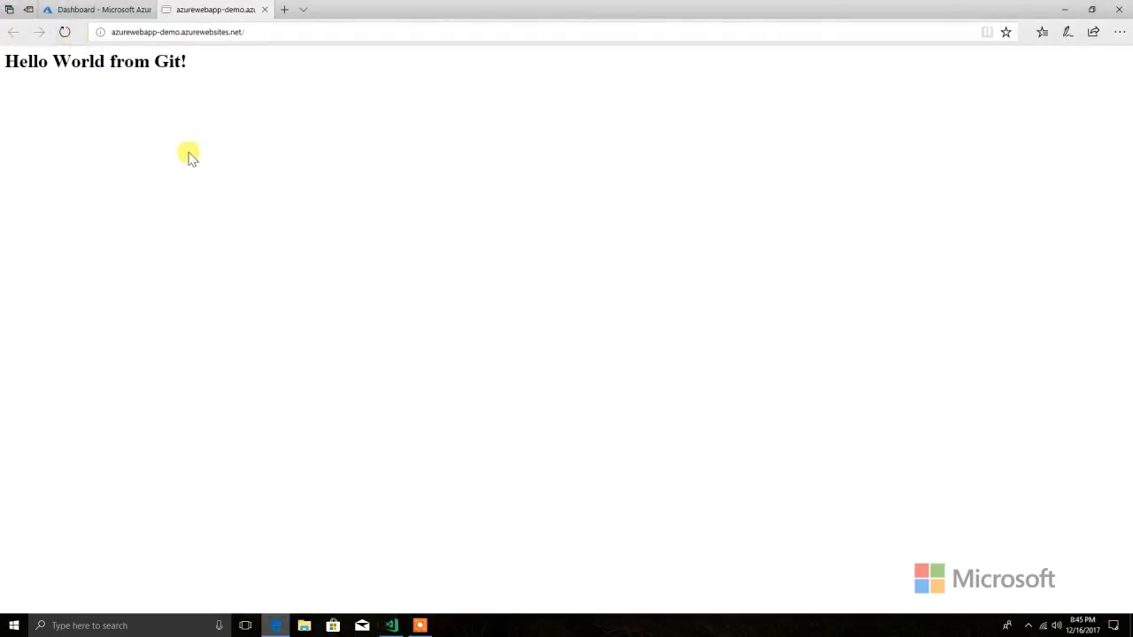